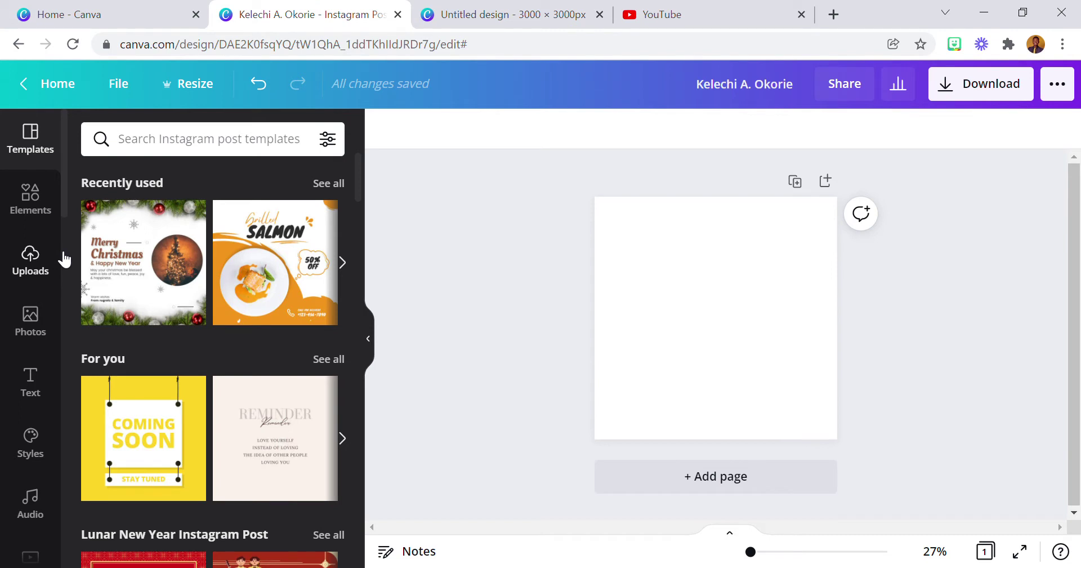
Open the Elements library beside the blank square page.
left_click(37, 206)
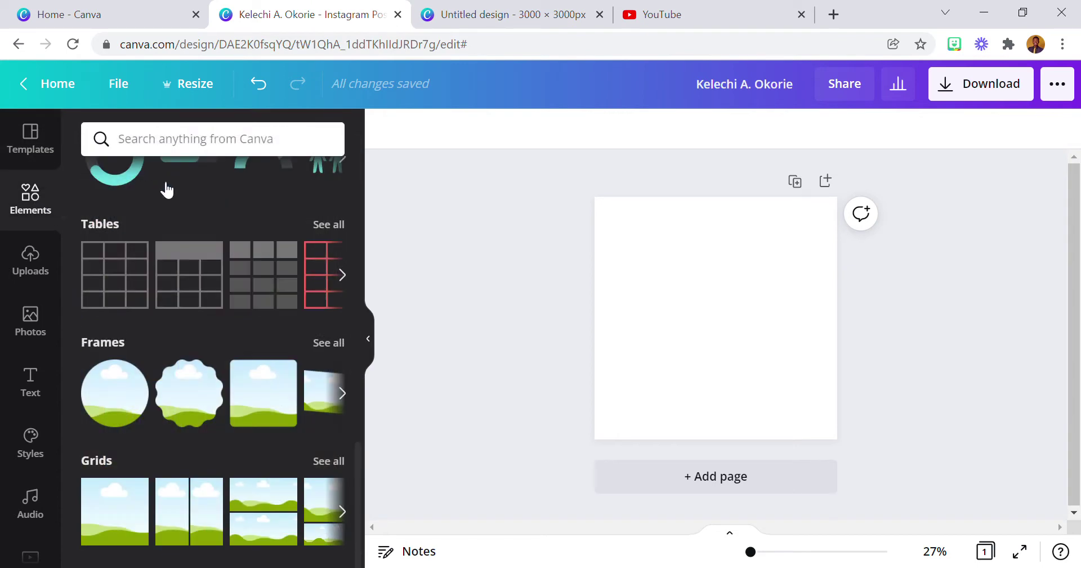
Search the Elements library for 'youtube' and show only Graphics results.
scroll(129, 354, "up", 6)
scroll(144, 351, "up", 8)
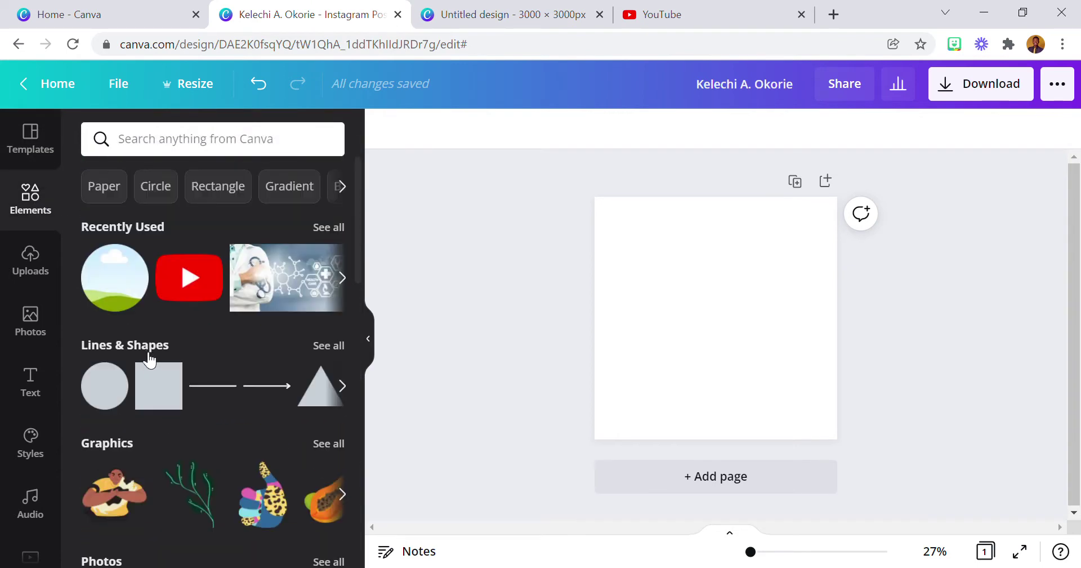
left_click(179, 145)
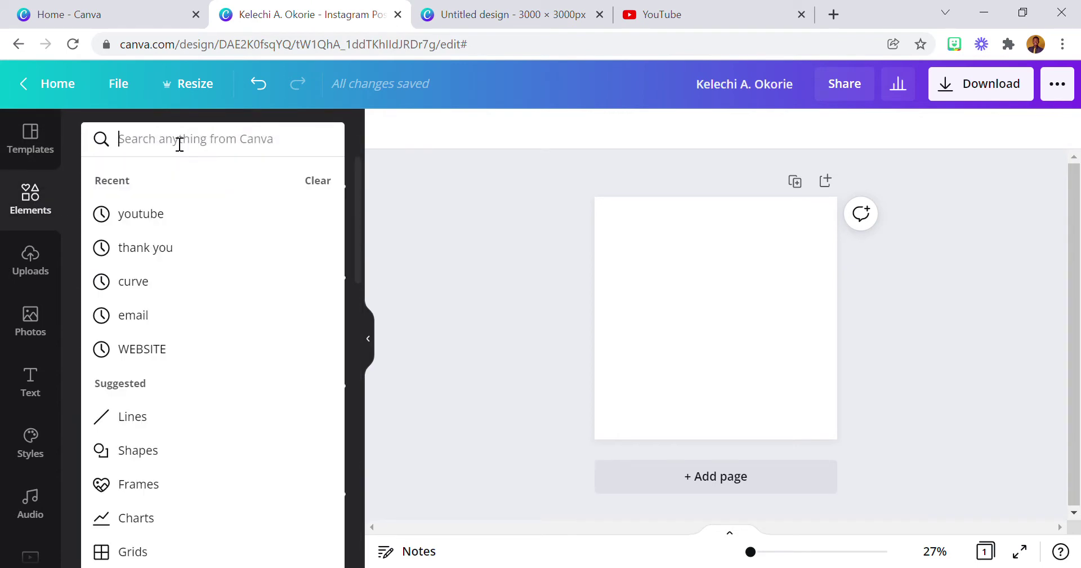
left_click(192, 220)
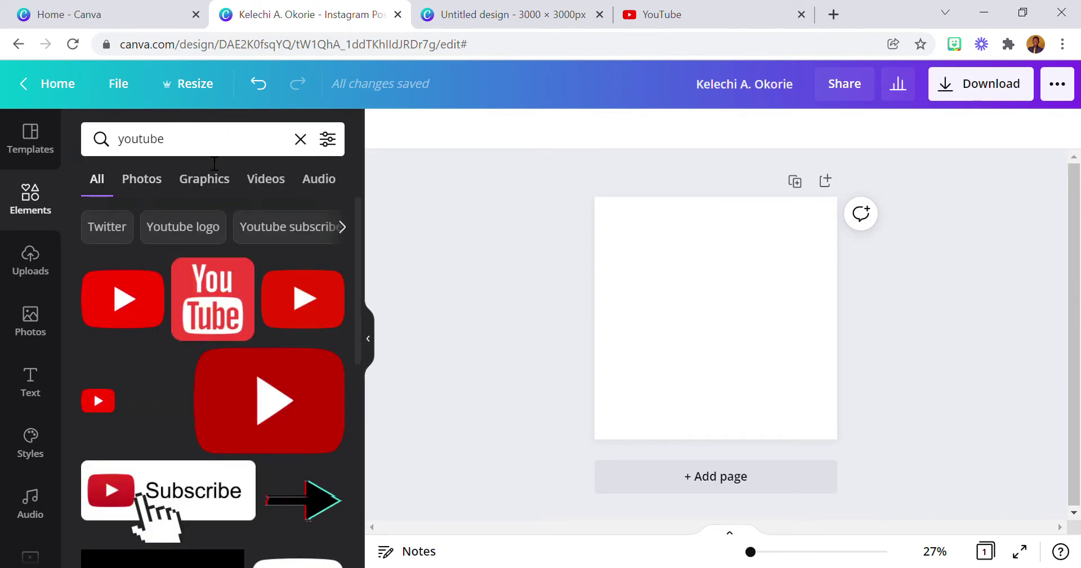
left_click(205, 179)
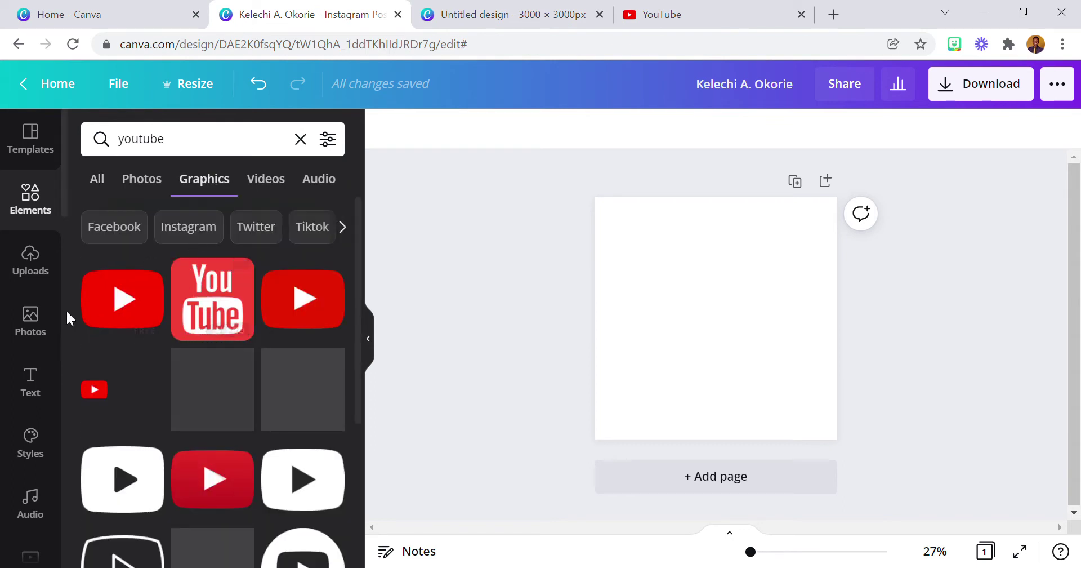
Add the red YouTube play-button graphic, shrink it and move it left of centre.
scroll(192, 436, "down", 4)
scroll(192, 436, "up", 4)
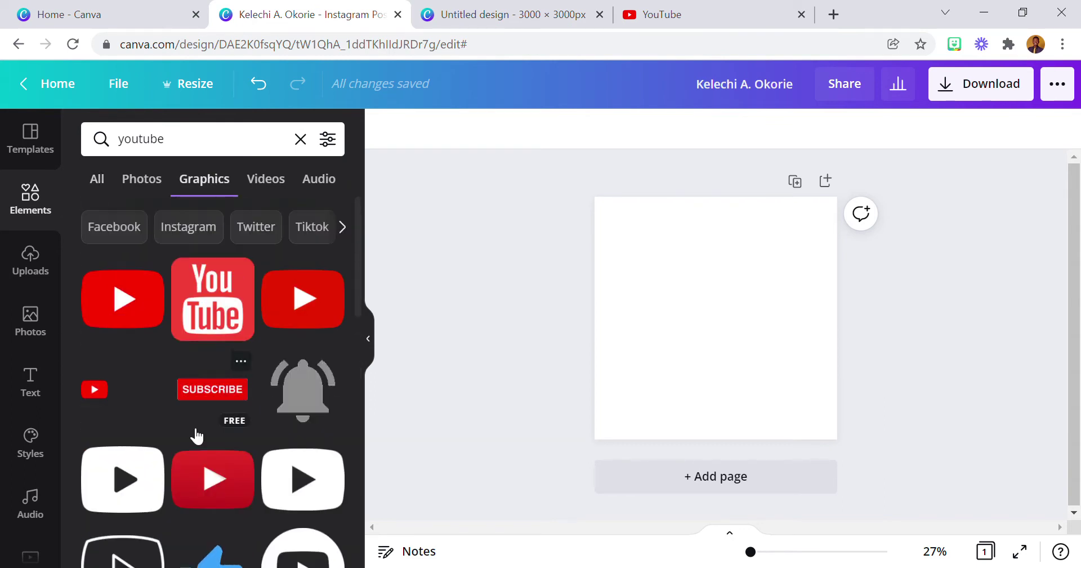
left_click(134, 304)
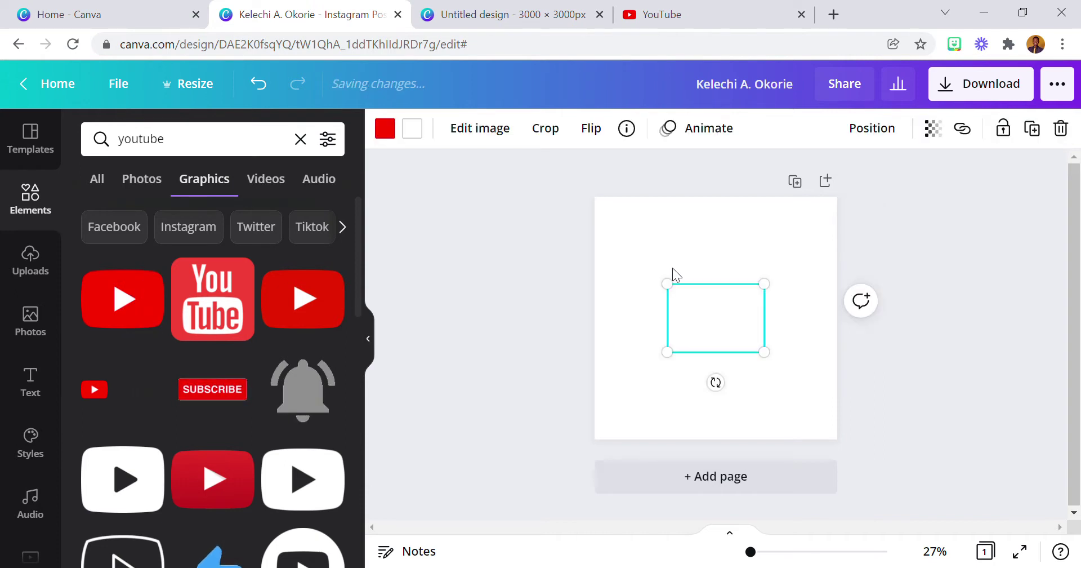
left_click_drag(767, 285, 698, 329)
left_click_drag(695, 381, 684, 366)
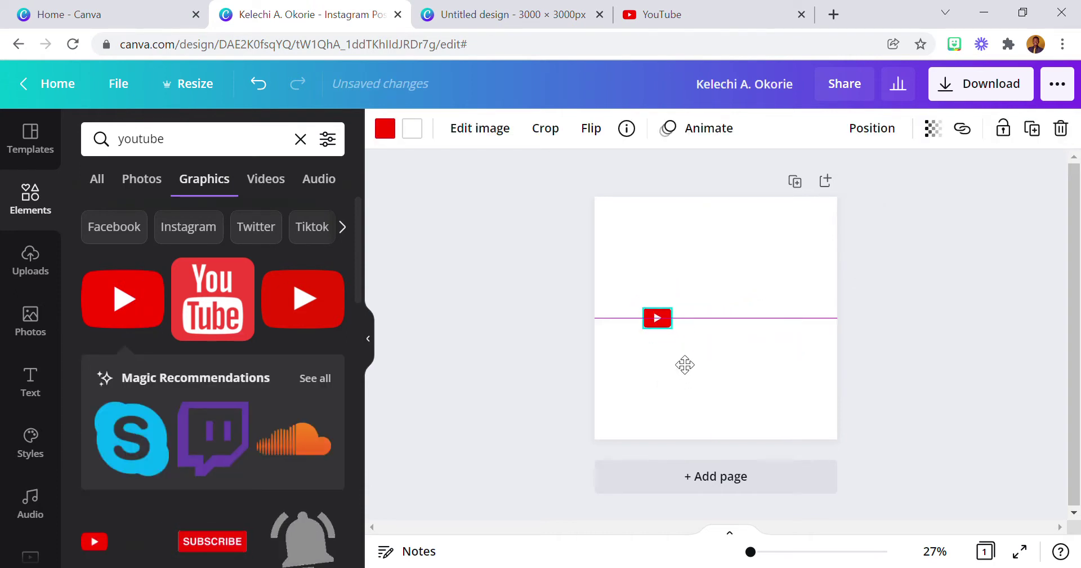
left_click(29, 385)
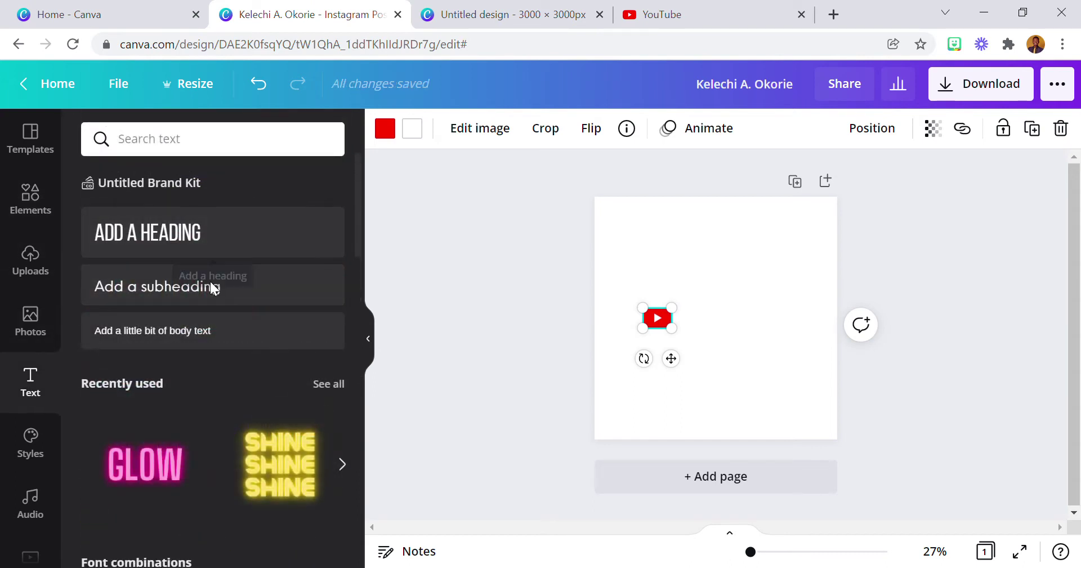
Add a subheading with the person's name, left-aligned at size 50.7.
left_click(263, 292)
left_click_drag(693, 345, 800, 365)
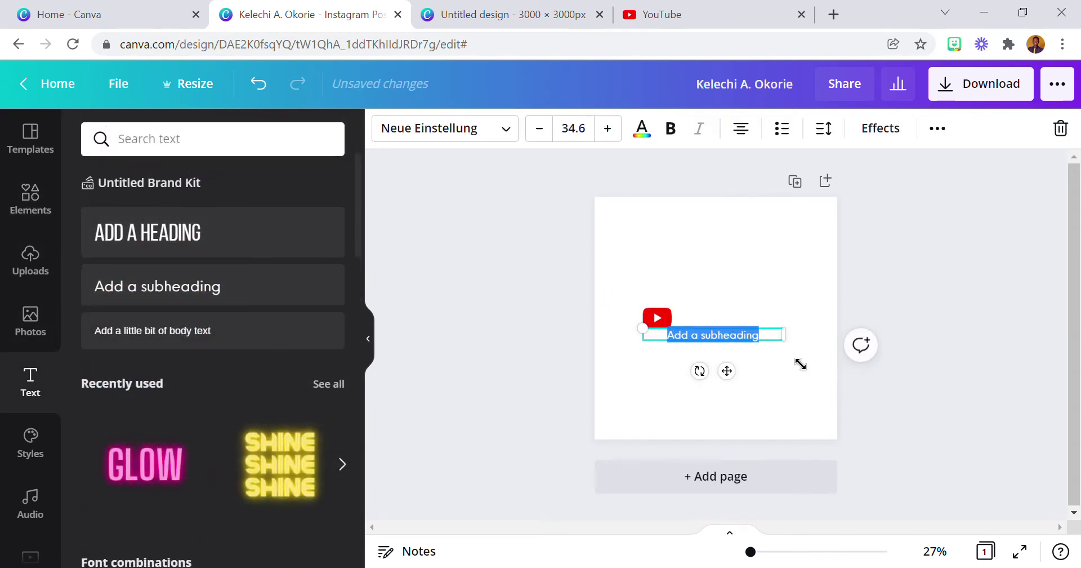
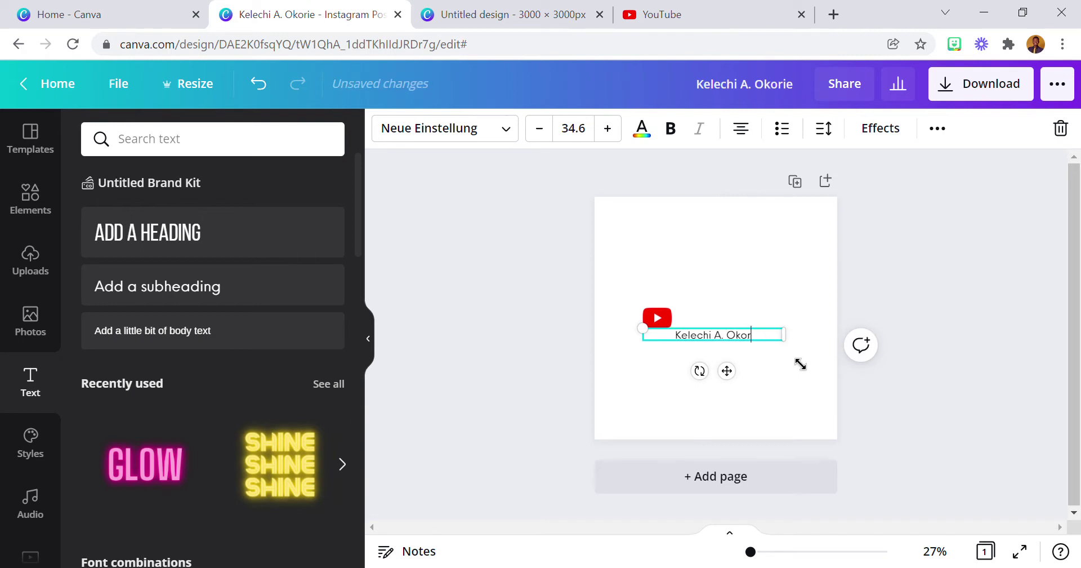
left_click(752, 131)
left_click_drag(802, 341, 859, 304)
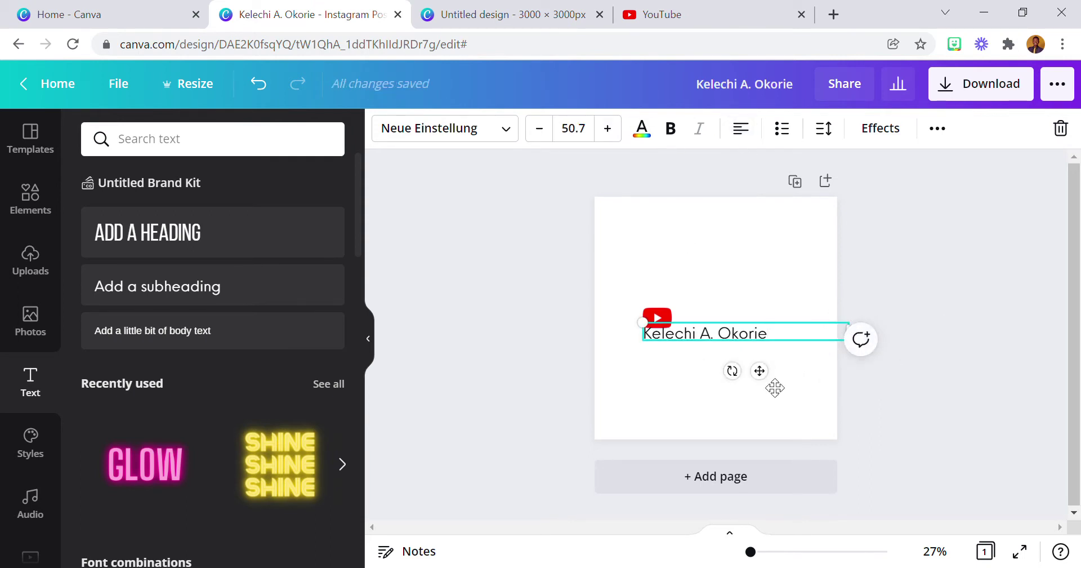
Place the name beside the YouTube icon and move both just below the page centre.
left_click_drag(759, 371, 727, 343)
left_click_drag(822, 300, 738, 298)
left_click_drag(683, 330, 772, 369)
left_click(630, 280)
left_click_drag(627, 275, 746, 329)
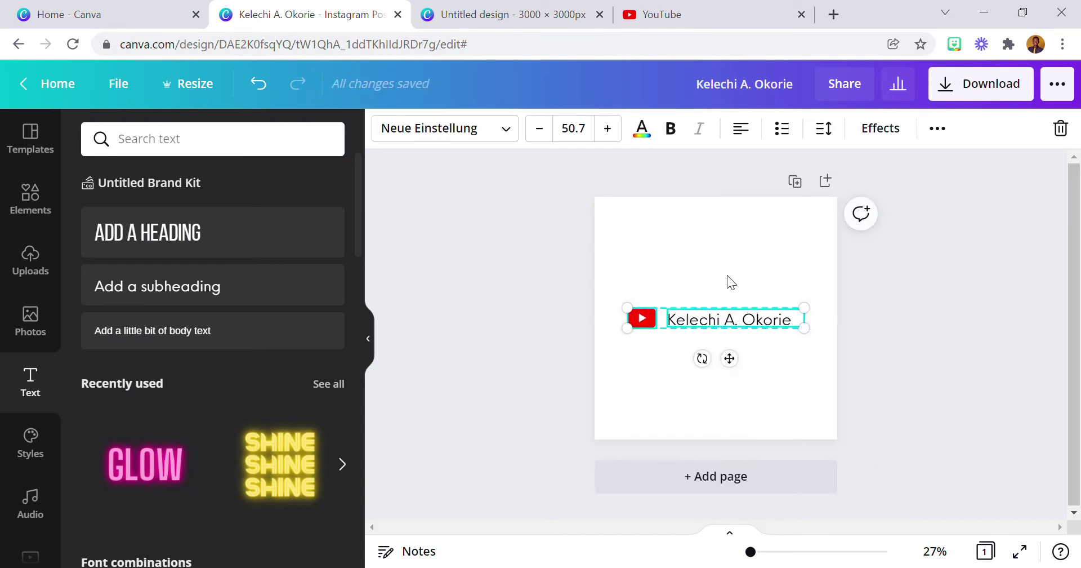
left_click(663, 270)
left_click_drag(640, 287, 741, 389)
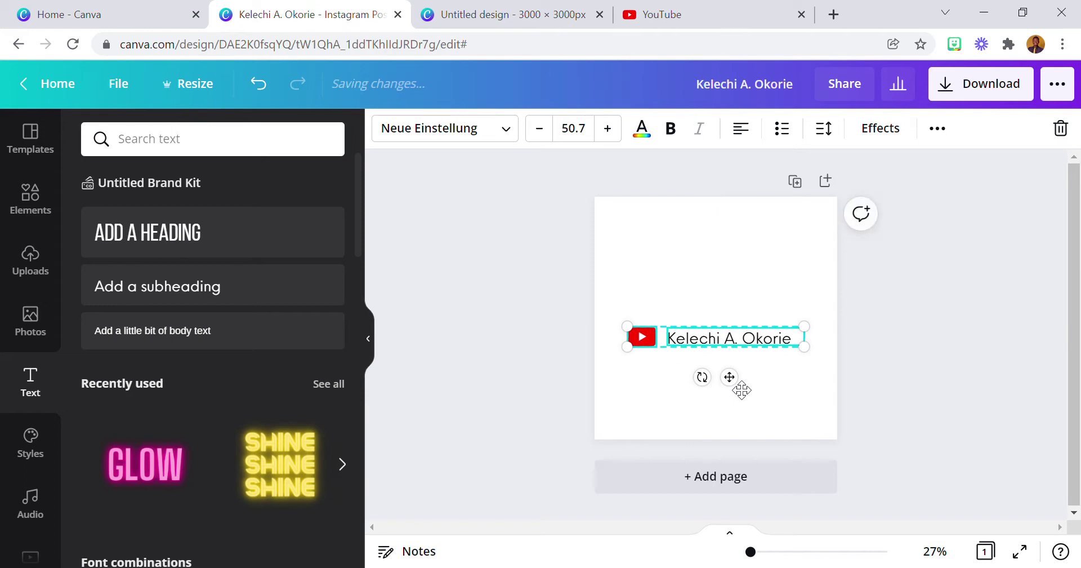
left_click(744, 388)
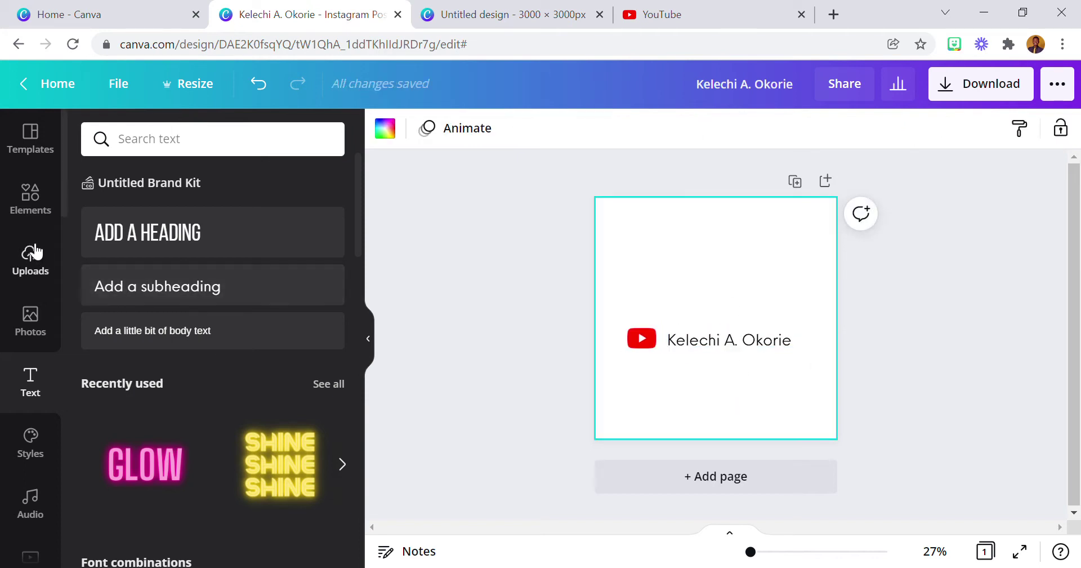
left_click(29, 197)
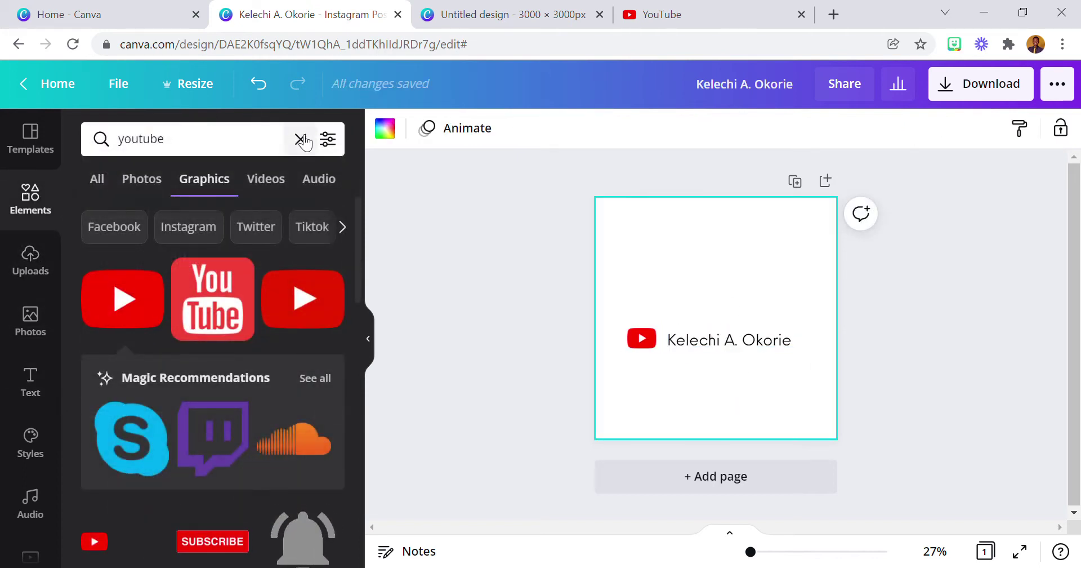
Clear the 'youtube' search and add a Circle frame from Recently Used.
left_click(300, 139)
scroll(241, 302, "down", 8)
scroll(241, 304, "up", 8)
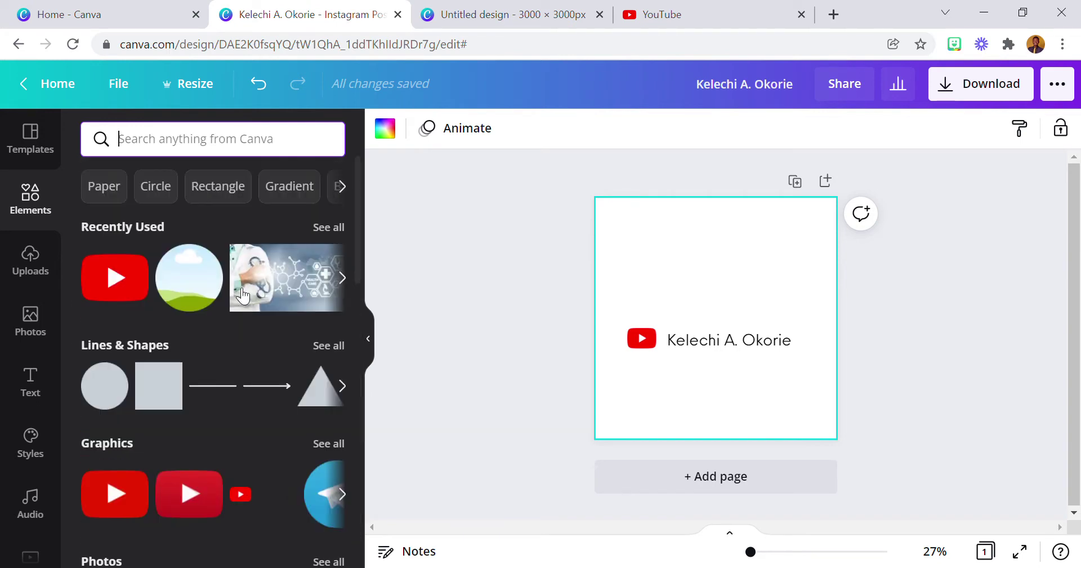
left_click(199, 259)
left_click(181, 283)
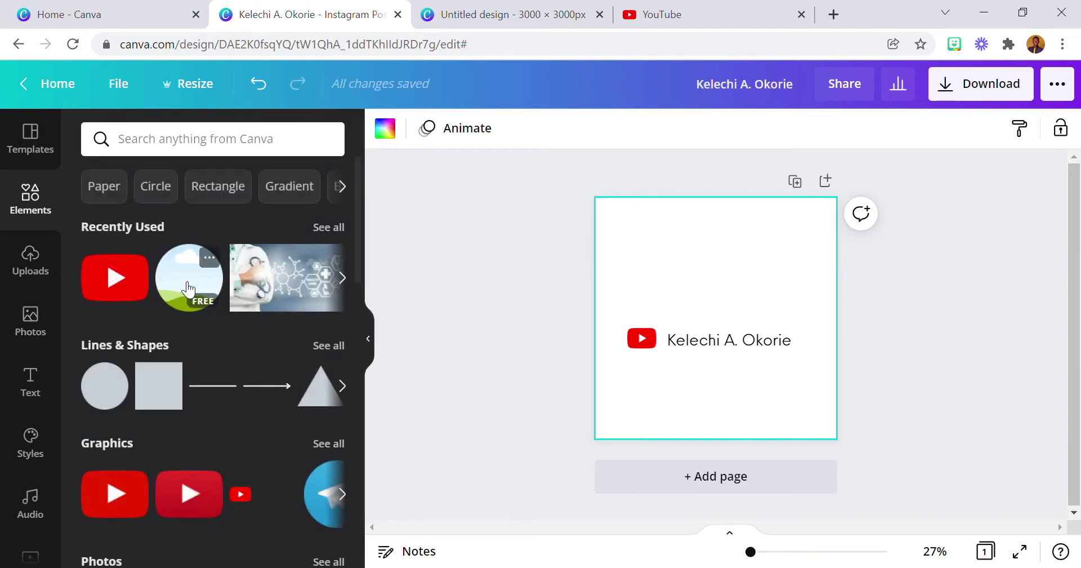
left_click(181, 282)
Fill the circle frame with the suit photo from the My personal images folder.
scroll(16, 383, "down", 8)
scroll(10, 386, "down", 7)
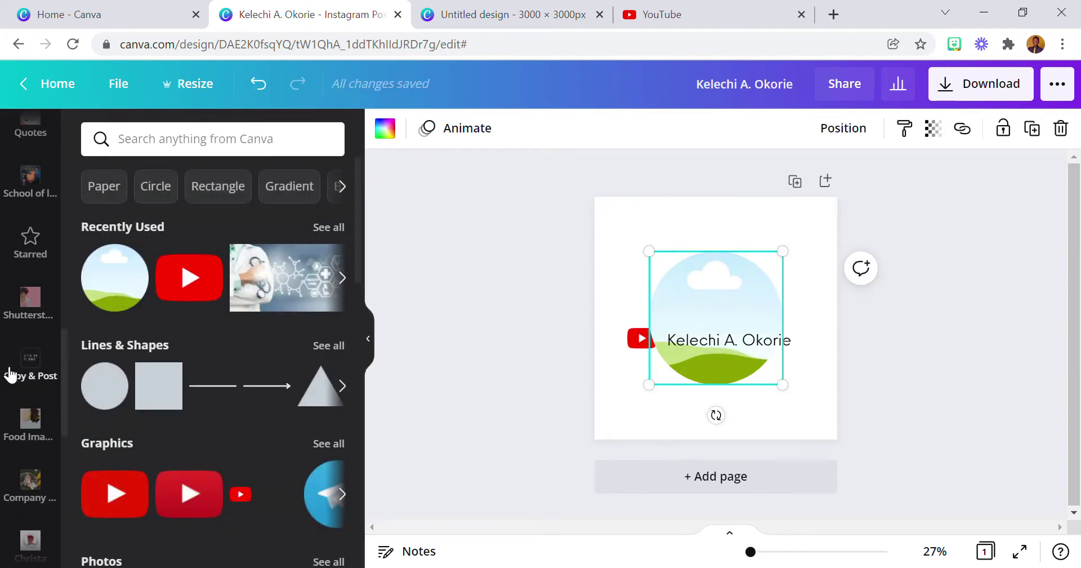
scroll(23, 323, "up", 8)
scroll(22, 317, "up", 2)
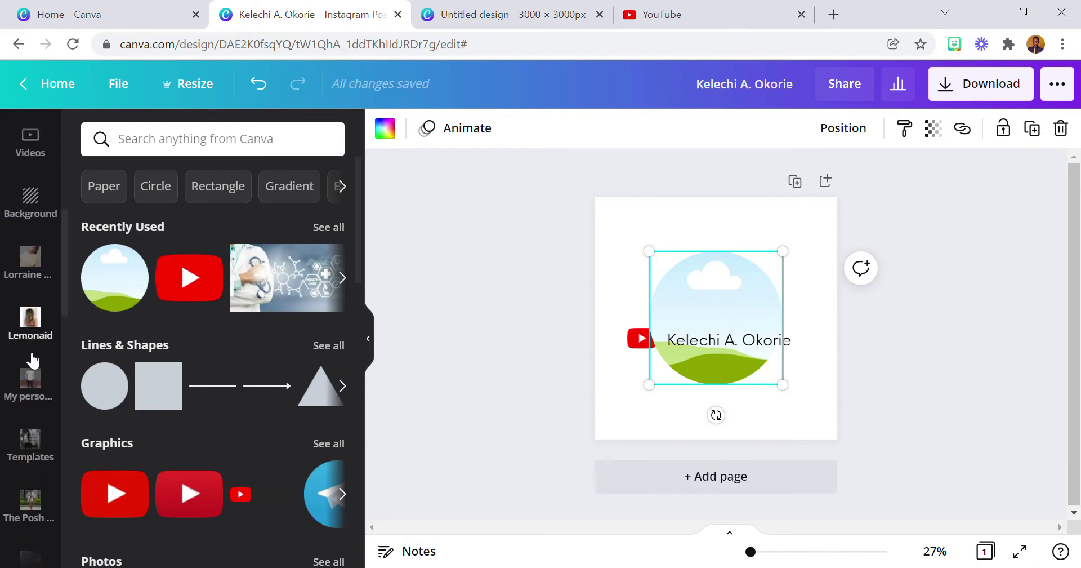
left_click(29, 378)
left_click_drag(215, 369, 657, 310)
scroll(40, 225, "up", 8)
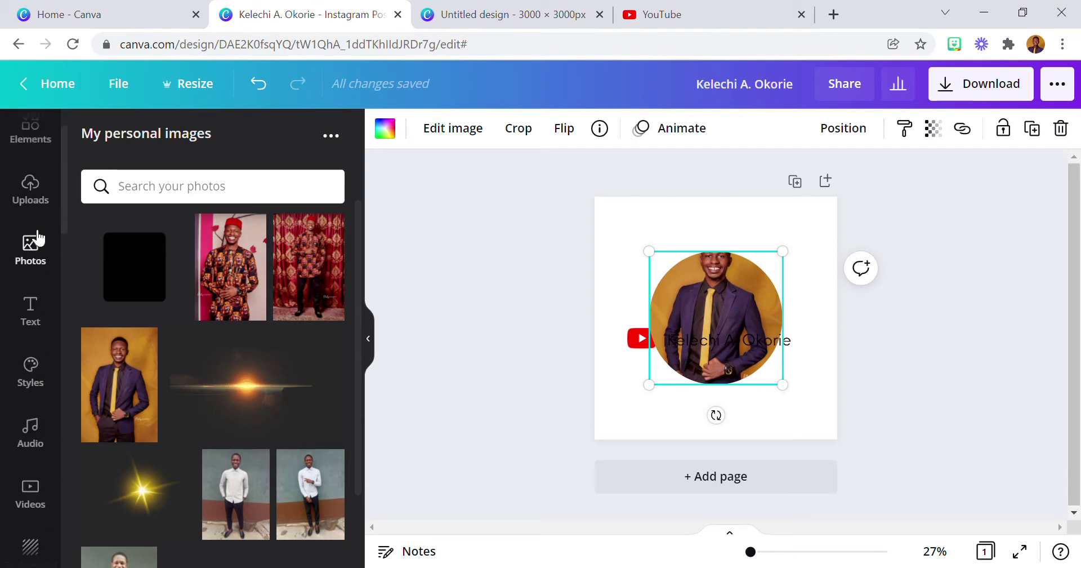
left_click(33, 143)
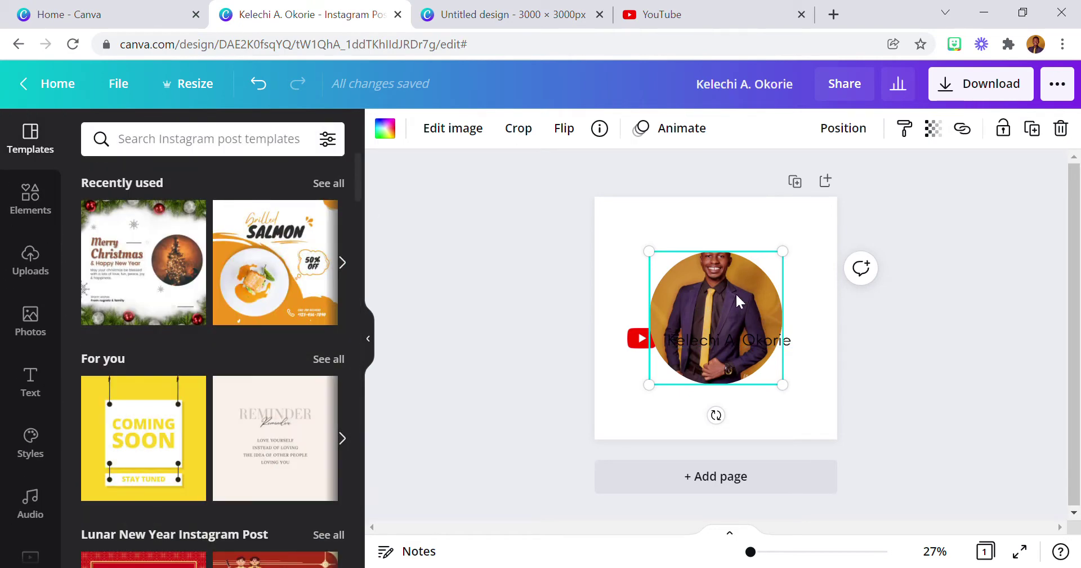
Recrop the portrait inside the circle frame, enlarging it and shifting it lower and right.
double_click(735, 293)
left_click_drag(749, 302, 738, 353)
key("Return")
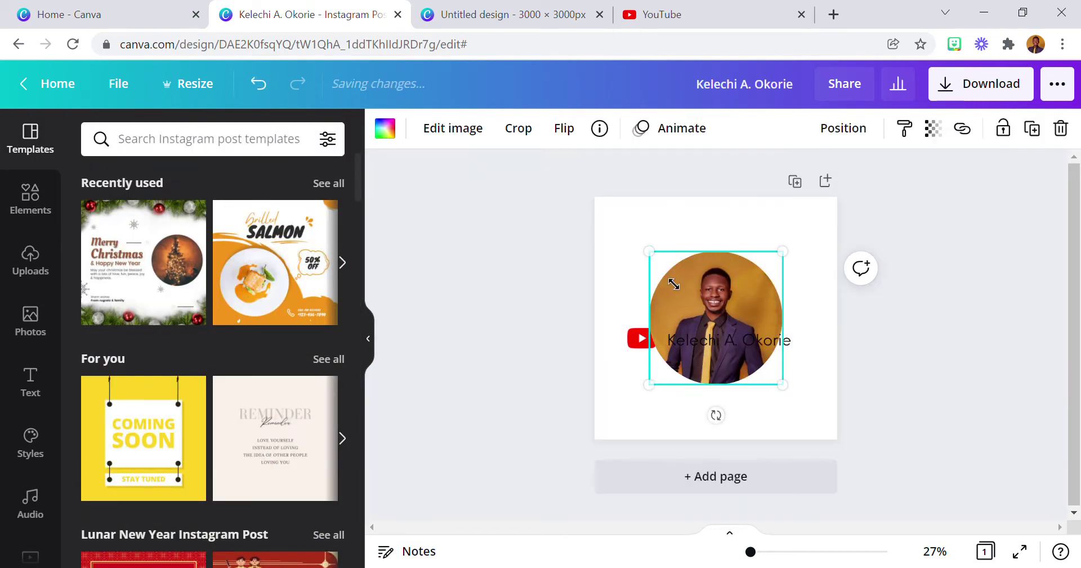
left_click_drag(659, 402, 684, 355)
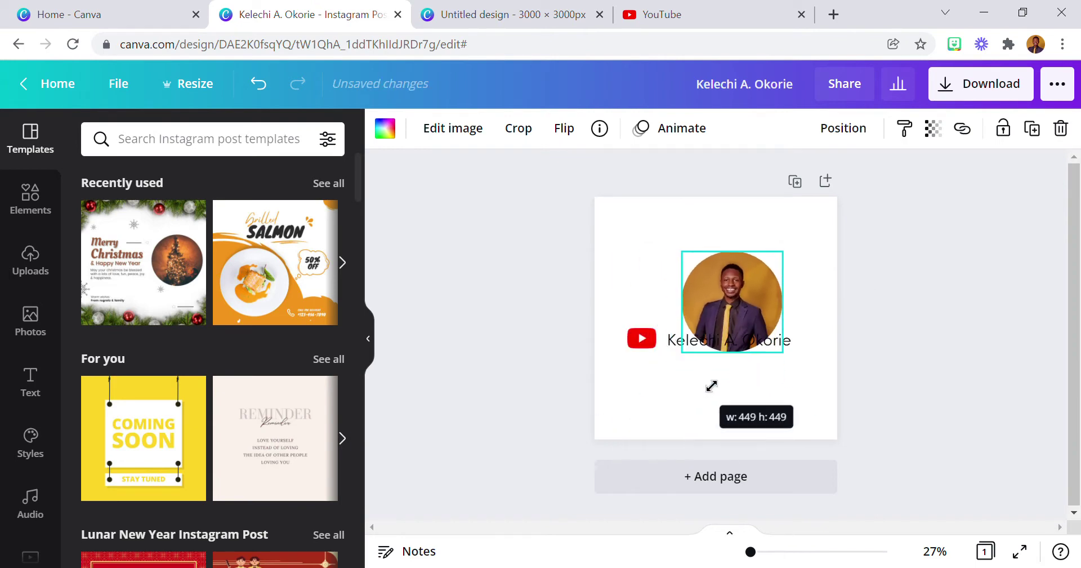
double_click(741, 294)
left_click_drag(687, 397, 624, 439)
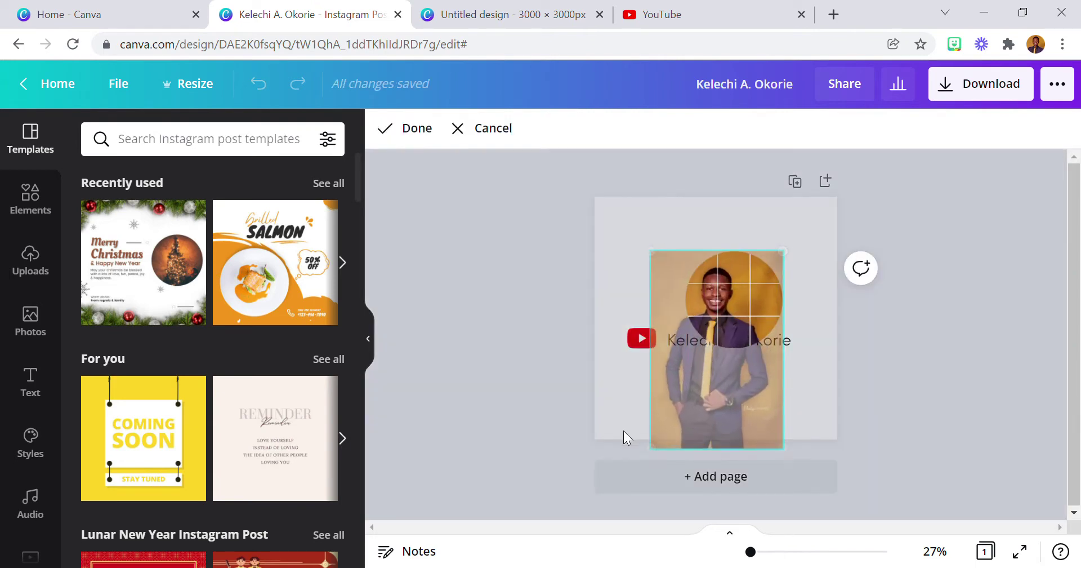
left_click_drag(726, 423, 755, 421)
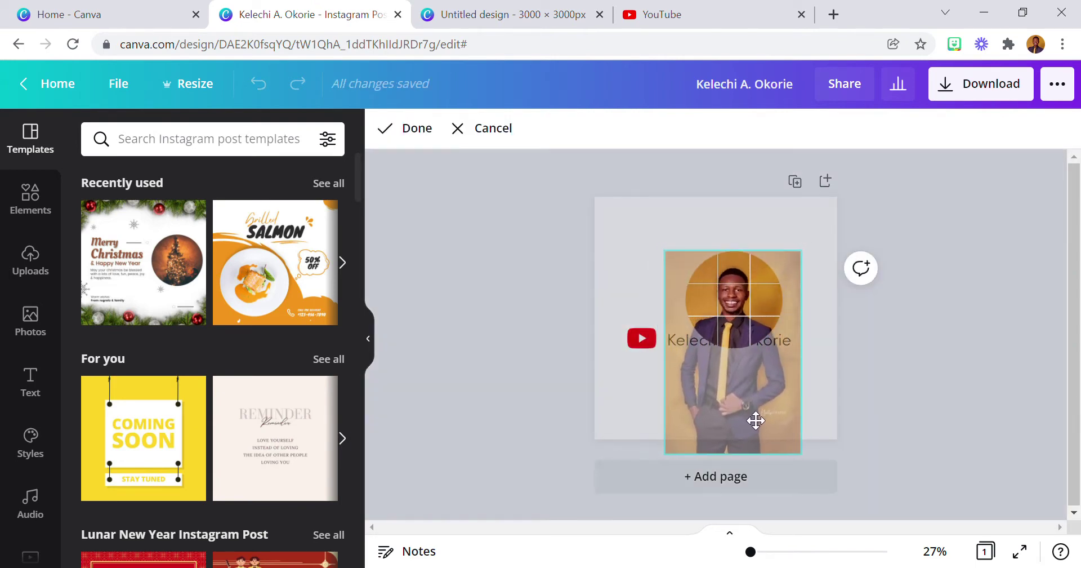
left_click(621, 276)
Shrink the circular photo and place it above the YouTube icon and name.
left_click(618, 275)
left_click(720, 293)
left_click_drag(721, 292, 693, 273)
left_click_drag(668, 338, 703, 306)
left_click_drag(725, 272, 713, 304)
Align the photo, icon and name into a centred stacked badge.
left_click_drag(628, 262, 778, 383)
left_click_drag(718, 288, 751, 309)
left_click(737, 306)
left_click_drag(634, 245, 808, 385)
left_click_drag(744, 316, 733, 315)
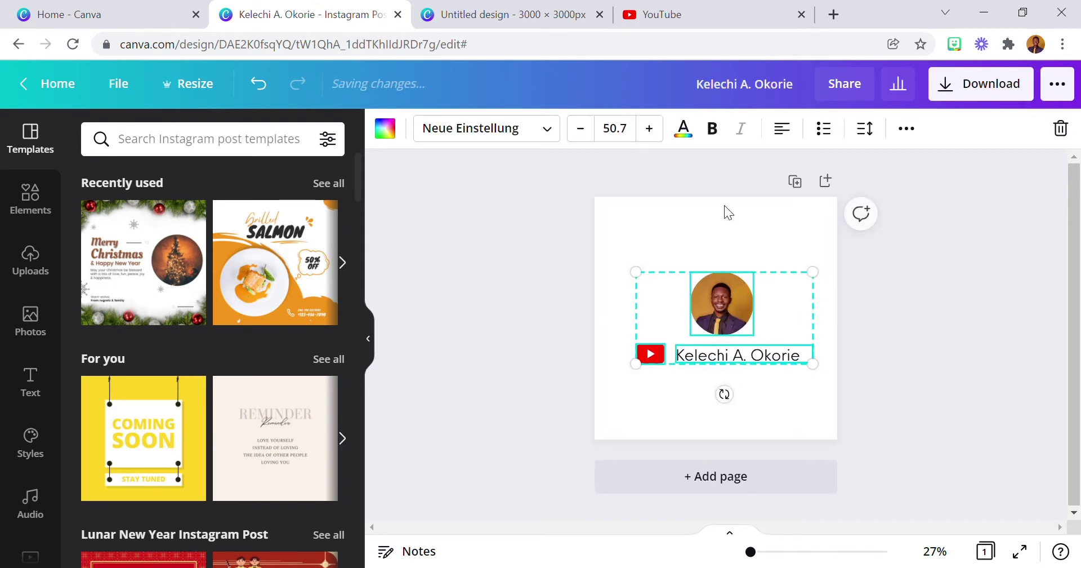
left_click(721, 225)
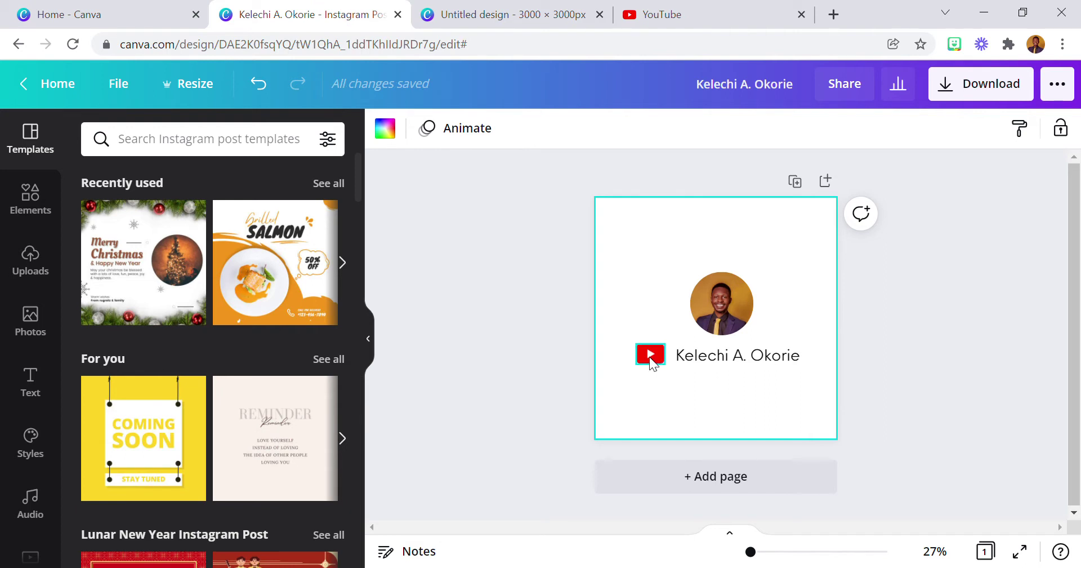
Open your own YouTube channel page and copy its web address.
left_click(679, 21)
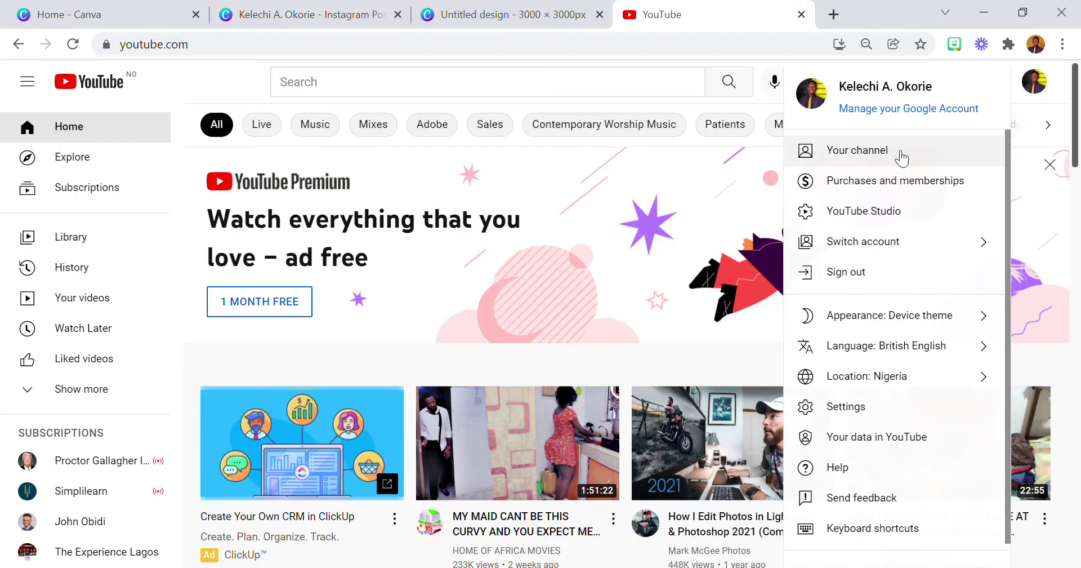
left_click(859, 158)
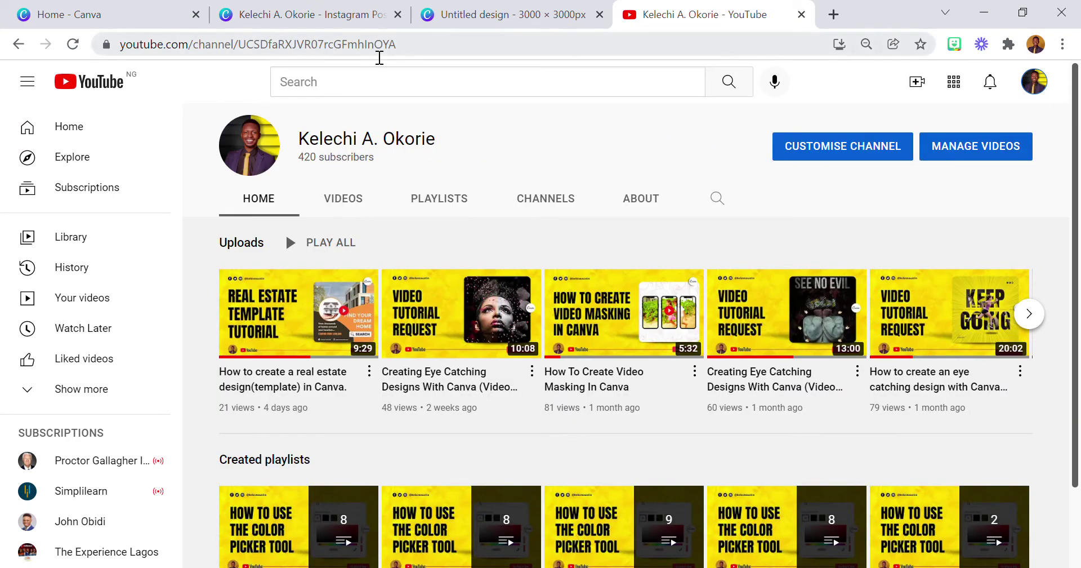
left_click(376, 48)
key("ctrl+c")
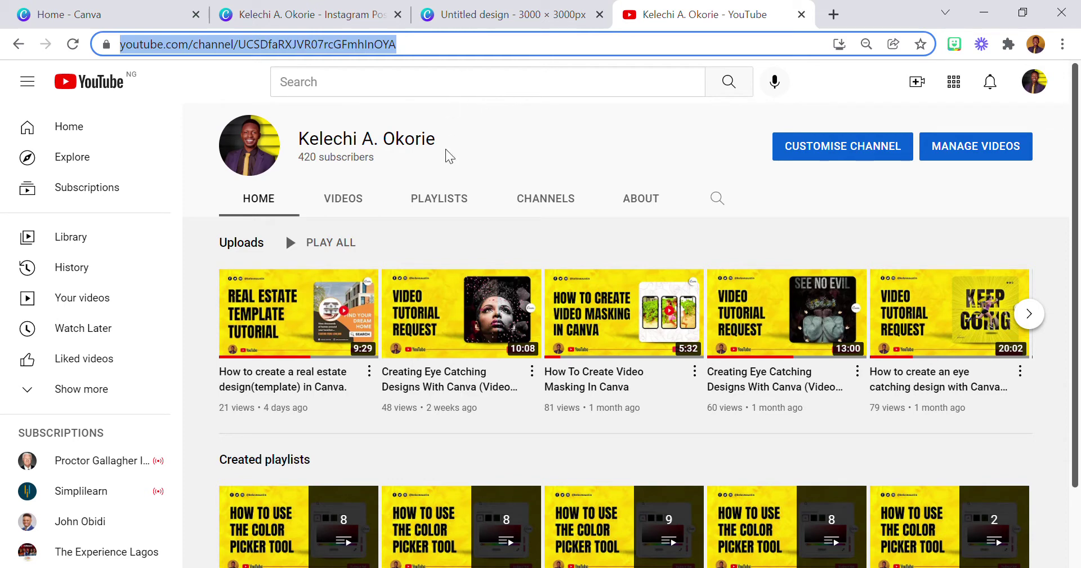
Browse the channel's VIDEOS tab, then return to the Canva design.
scroll(626, 398, "down", 2)
scroll(625, 395, "up", 2)
left_click(344, 199)
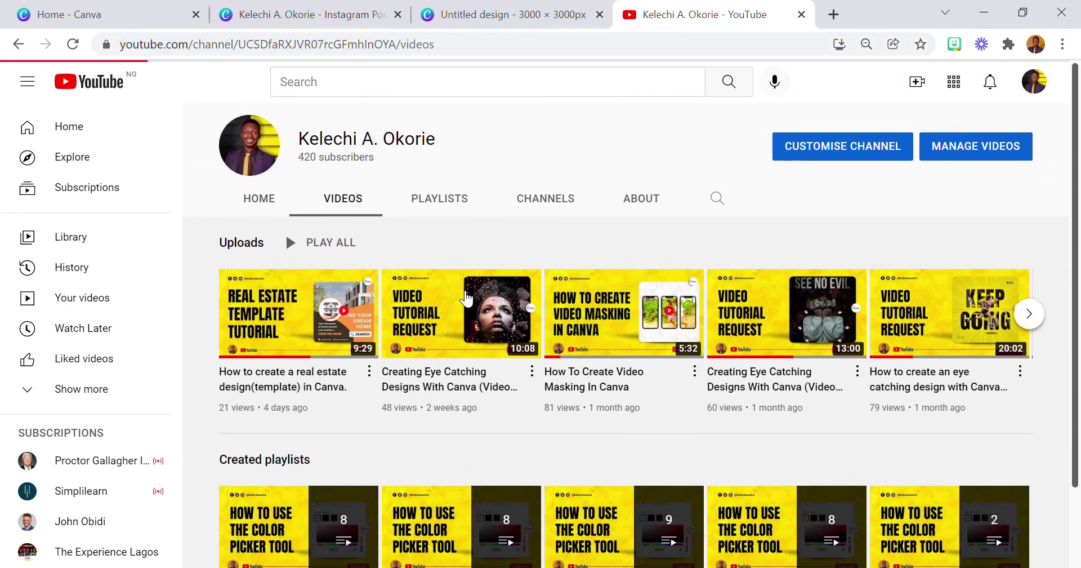
scroll(570, 346, "down", 10)
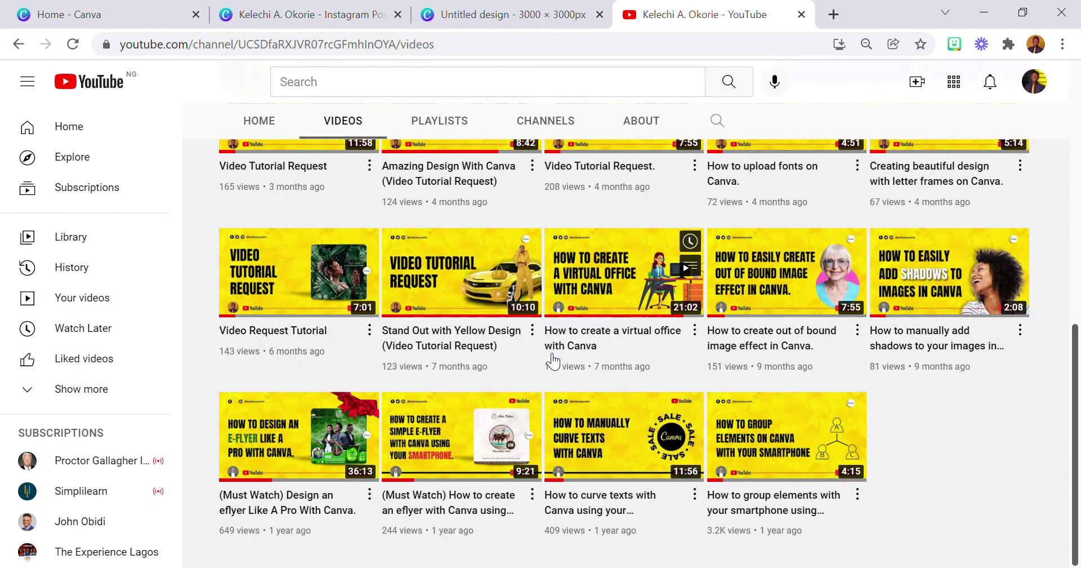
scroll(554, 358, "up", 10)
scroll(448, 336, "down", 7)
scroll(449, 315, "up", 7)
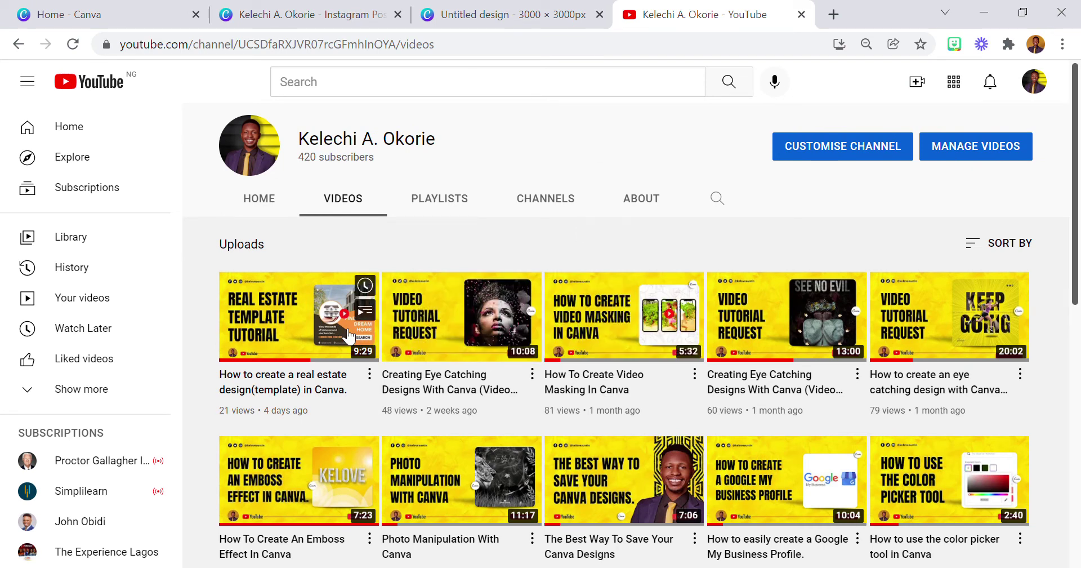
left_click(327, 23)
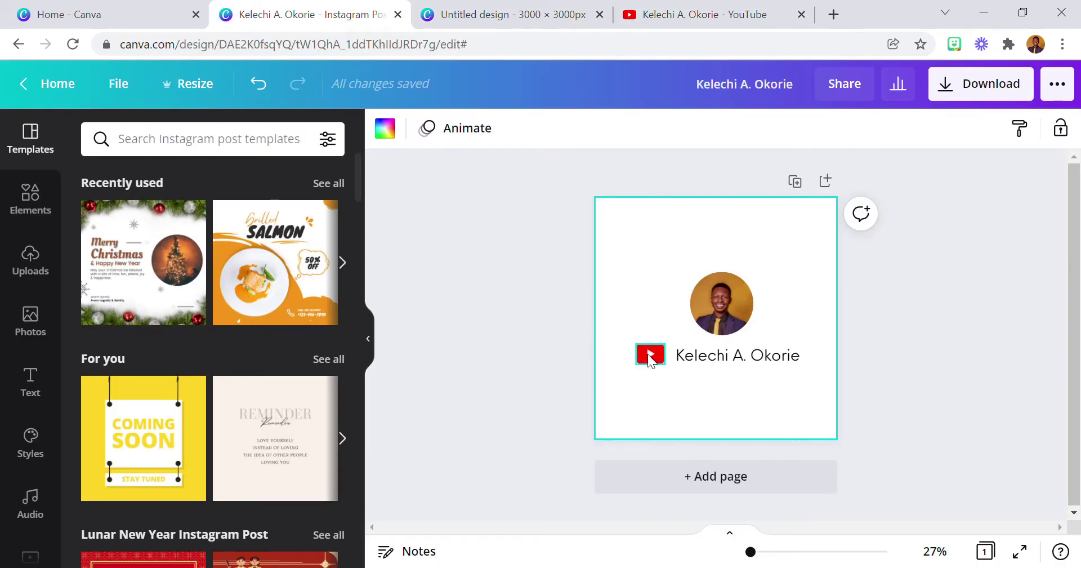
Link the YouTube icon to the pasted YouTube channel address.
left_click(651, 356)
right_click(649, 353)
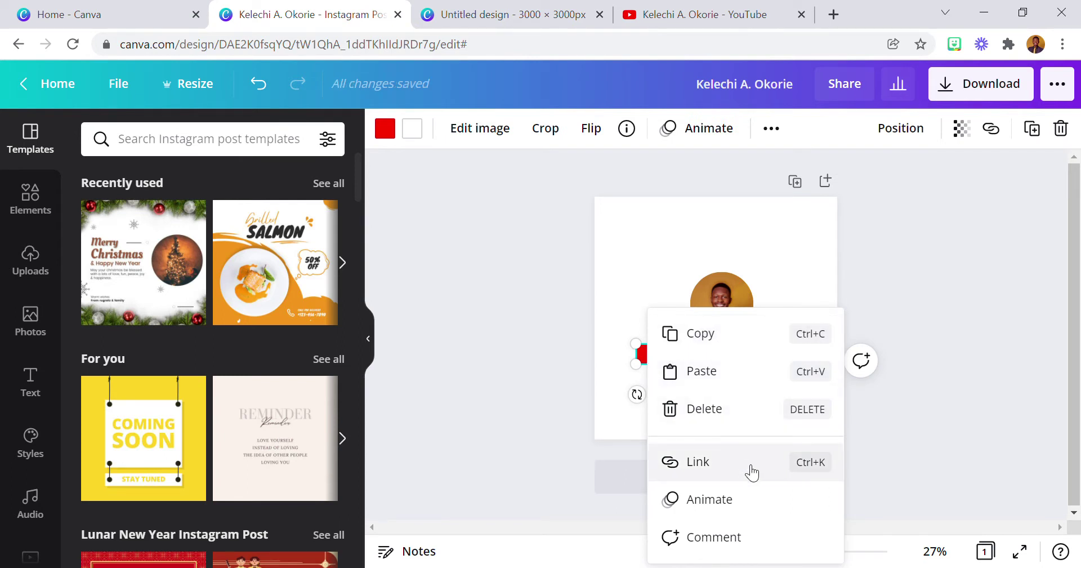
left_click(752, 473)
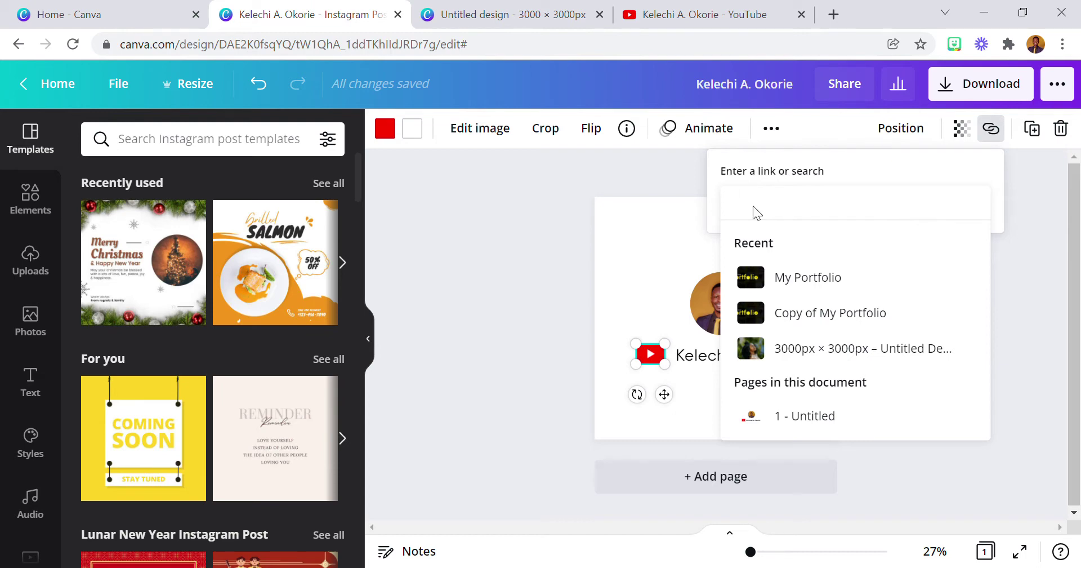
key("ctrl+v")
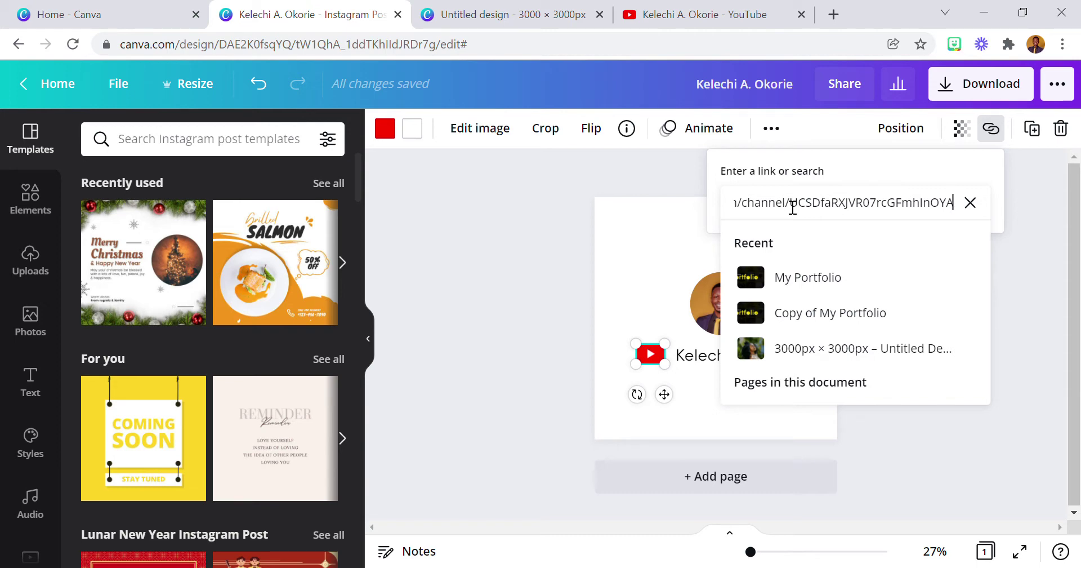
key("Return")
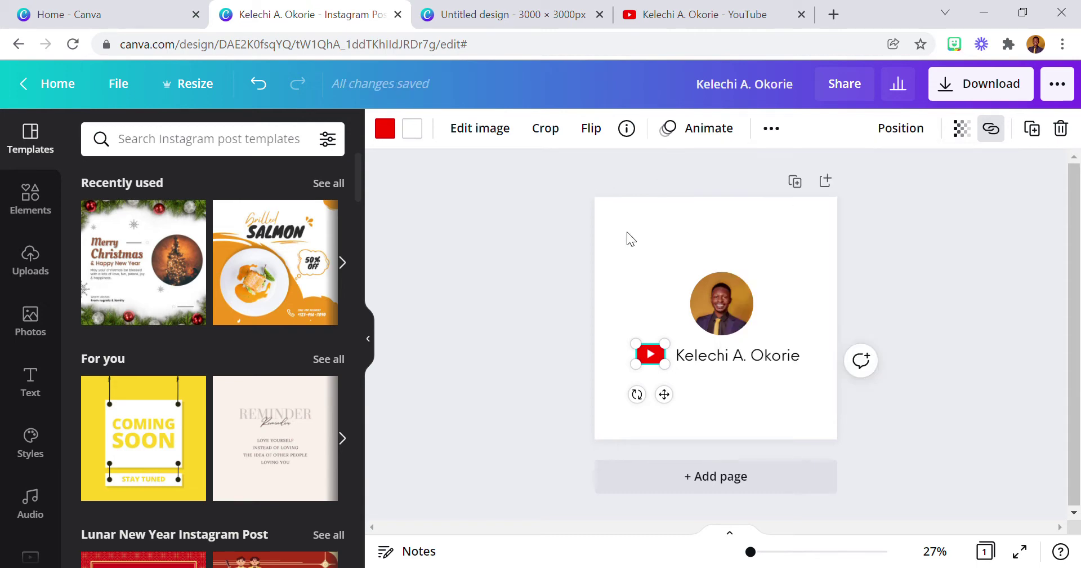
left_click(628, 236)
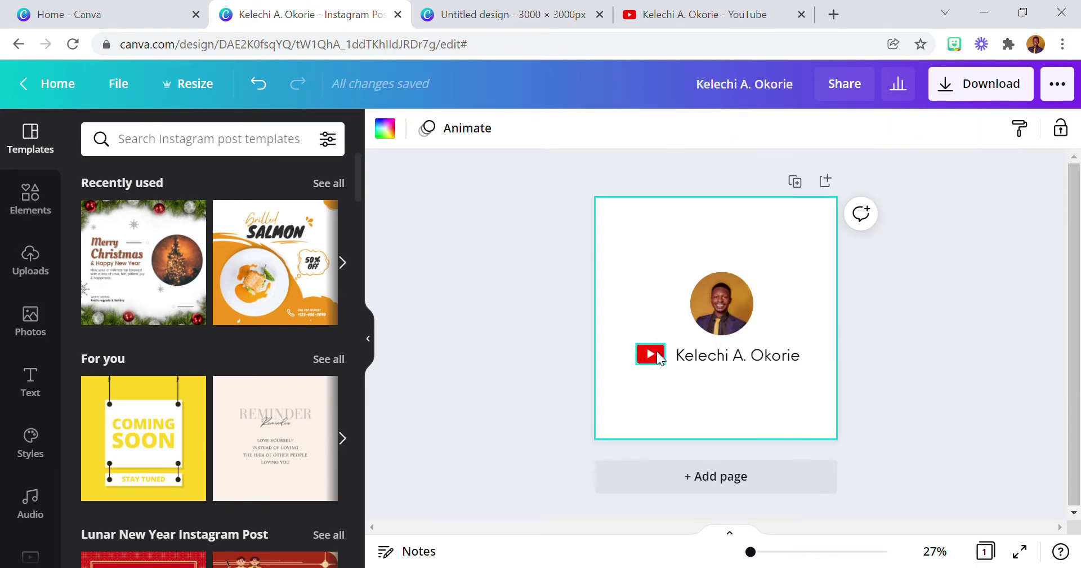
left_click(717, 303)
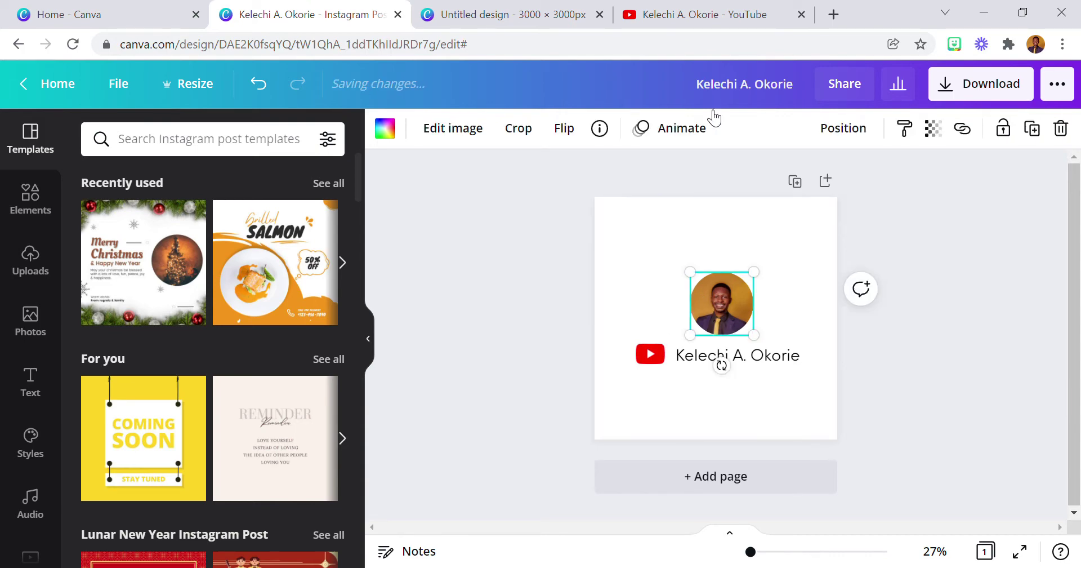
Open your own Instagram profile in a new tab and copy its URL.
left_click(834, 15)
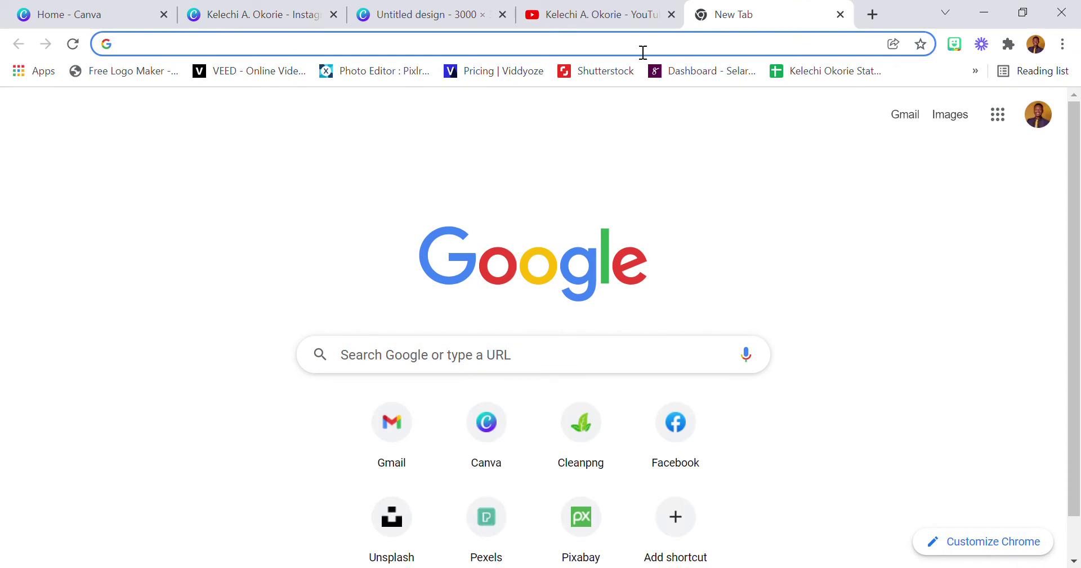
type("ins")
key("Return")
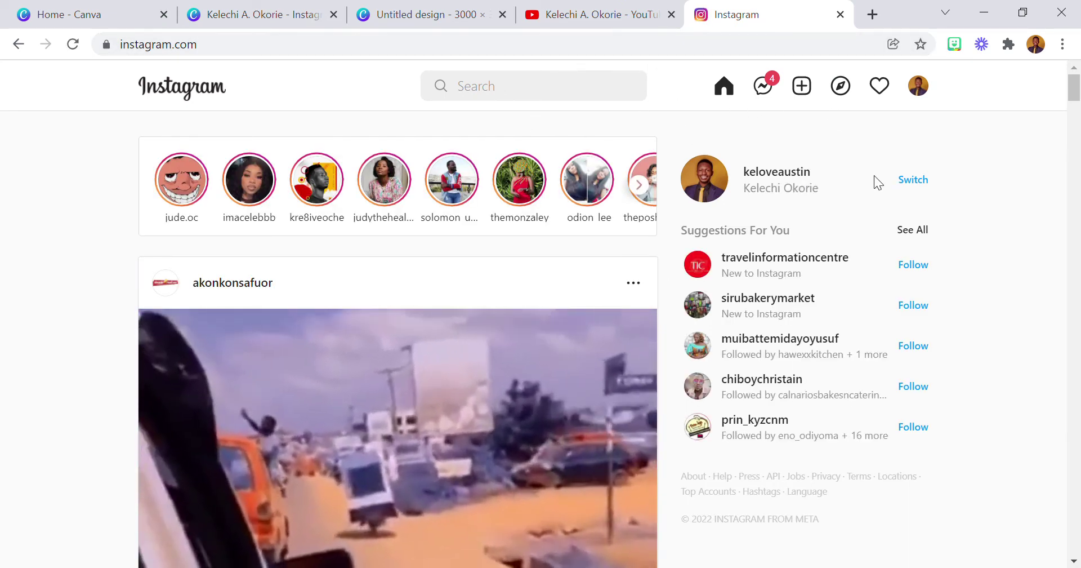
left_click(713, 181)
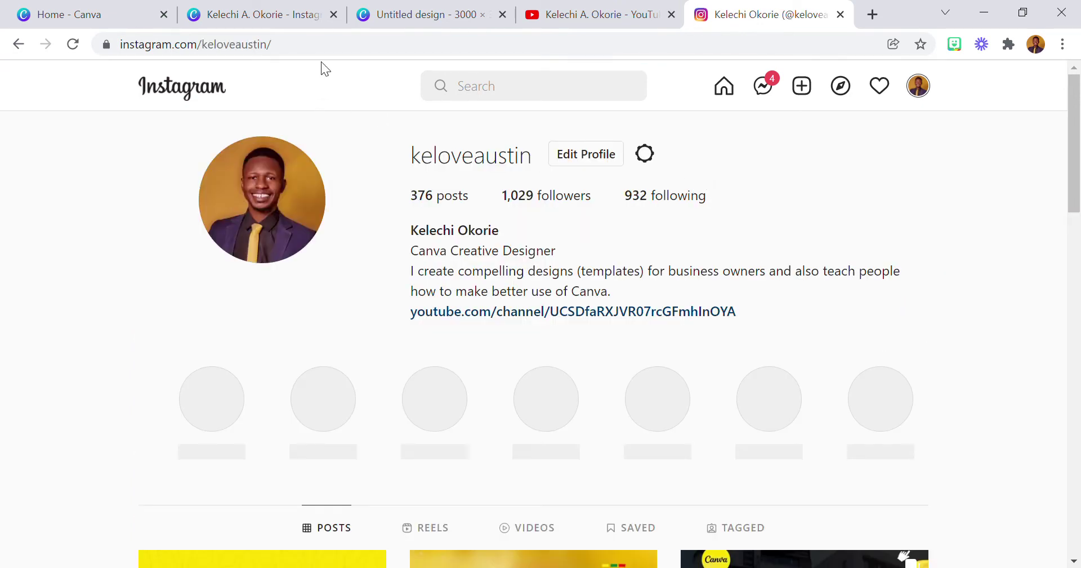
left_click(311, 48)
key("ctrl+c")
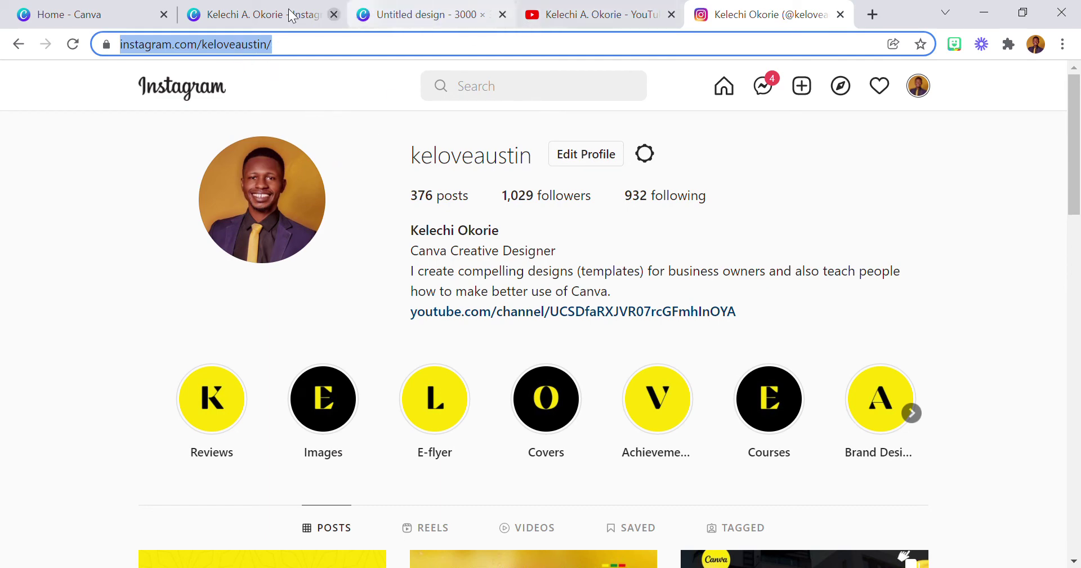
left_click(256, 14)
Link the circular profile photo to the pasted Instagram profile address.
right_click(722, 299)
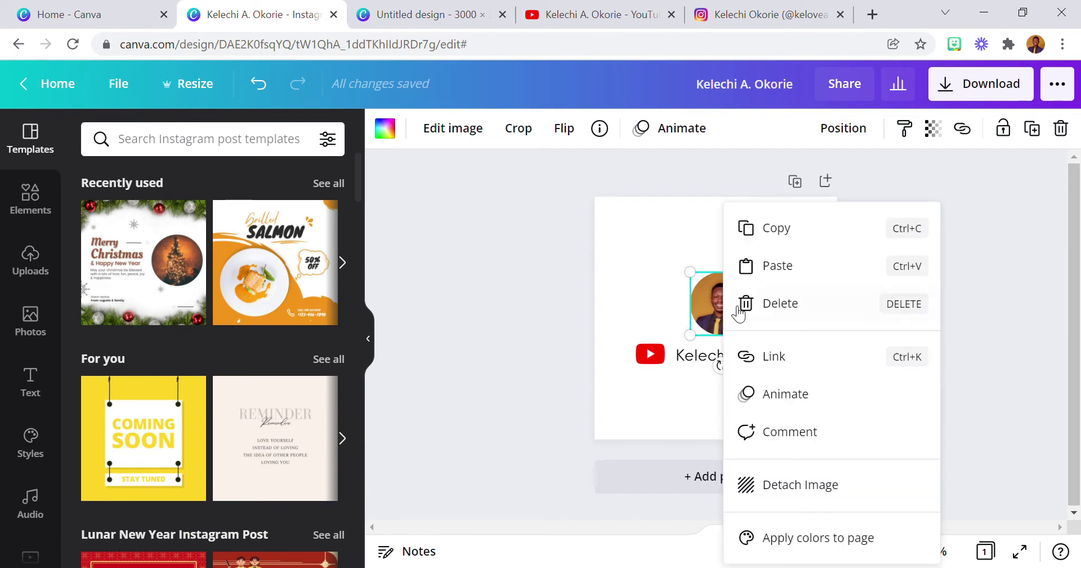
left_click(802, 356)
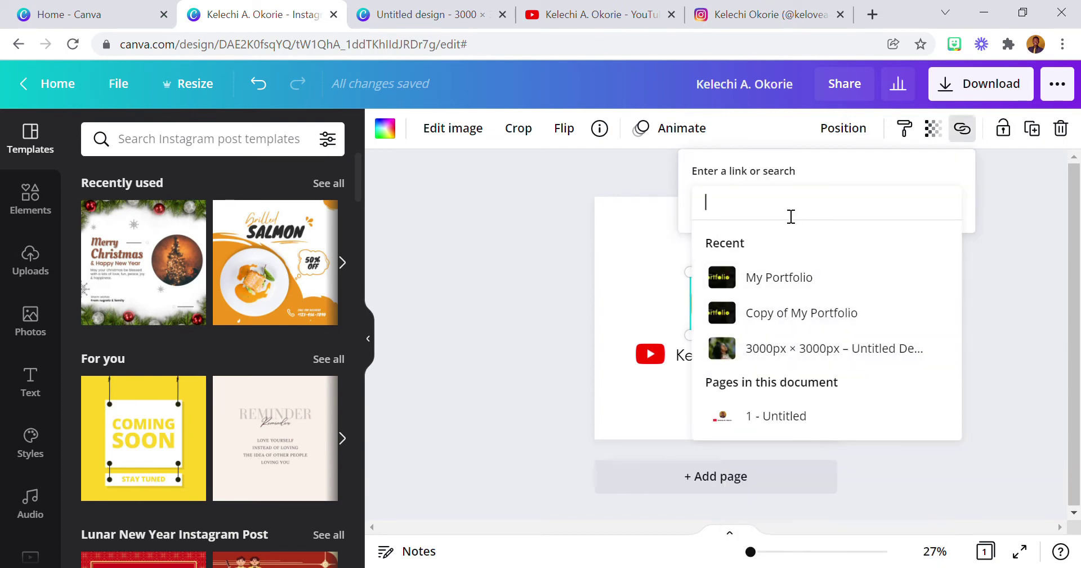
key("ctrl+v")
key("Return")
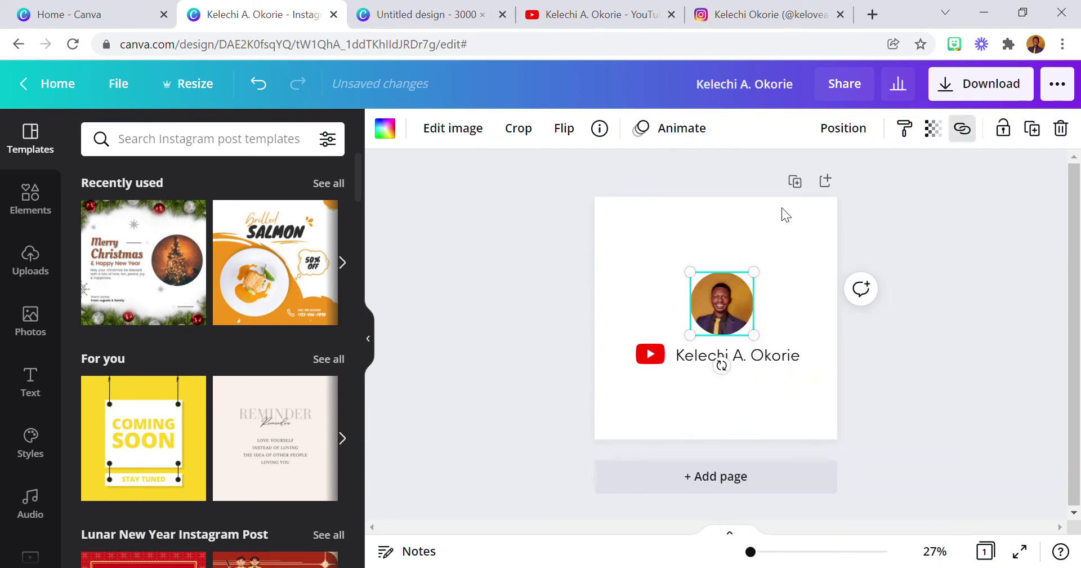
left_click(646, 253)
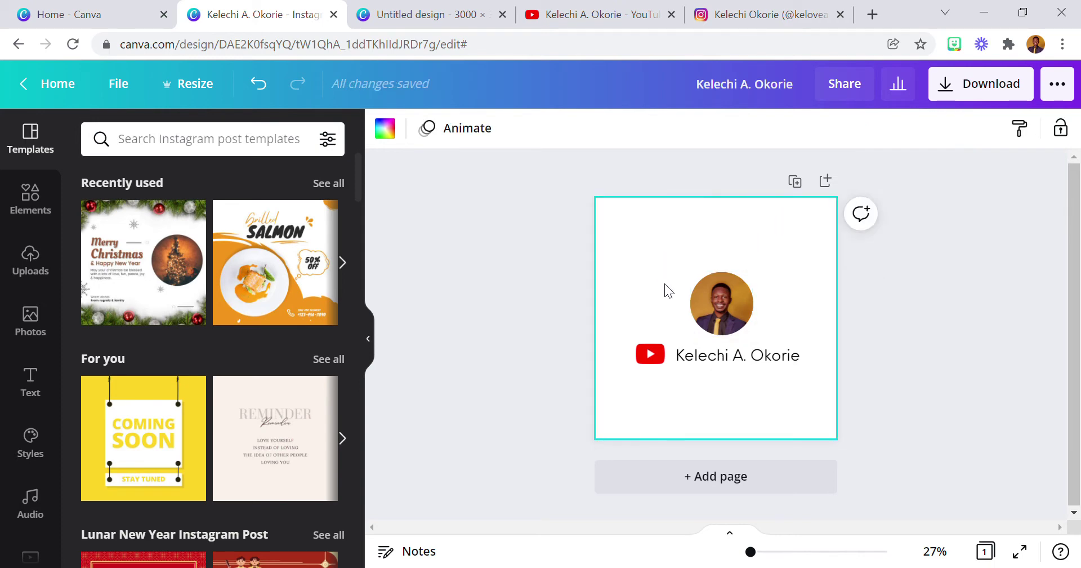
right_click(724, 355)
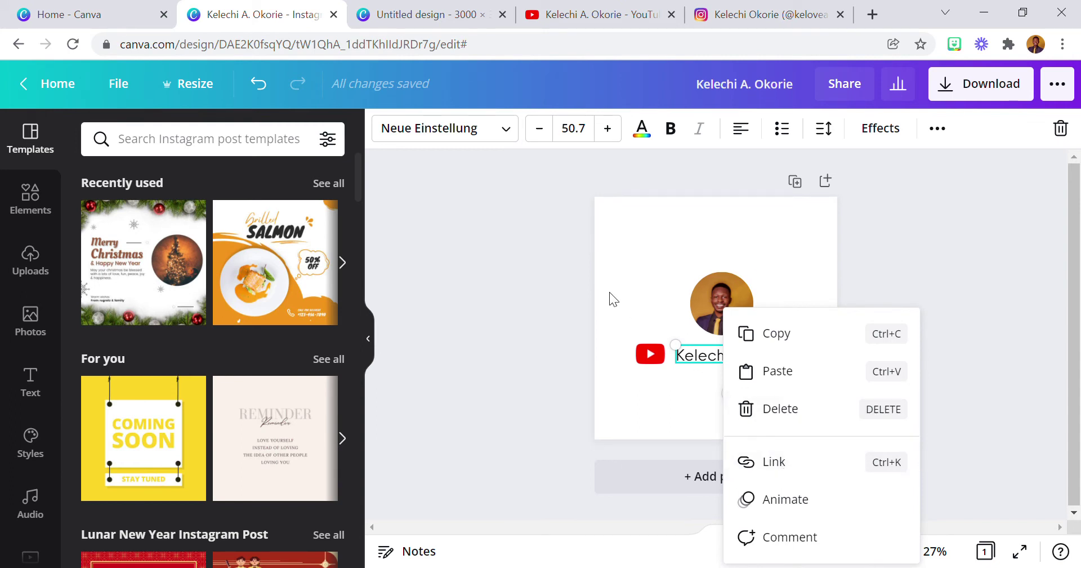
left_click(634, 282)
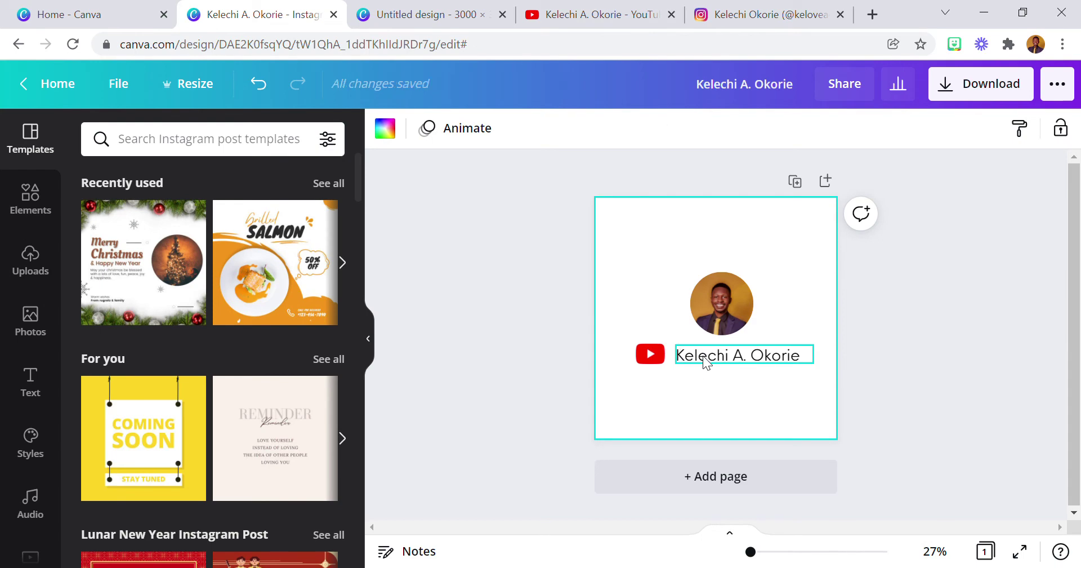
Open your own Facebook profile in a new tab and copy its URL.
left_click(872, 14)
type("fa")
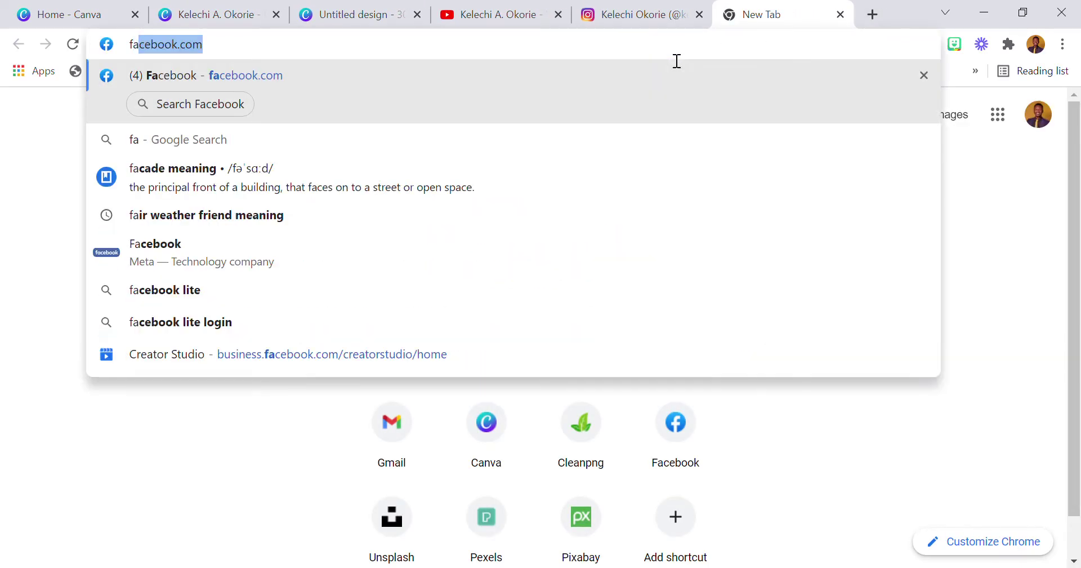
key("Return")
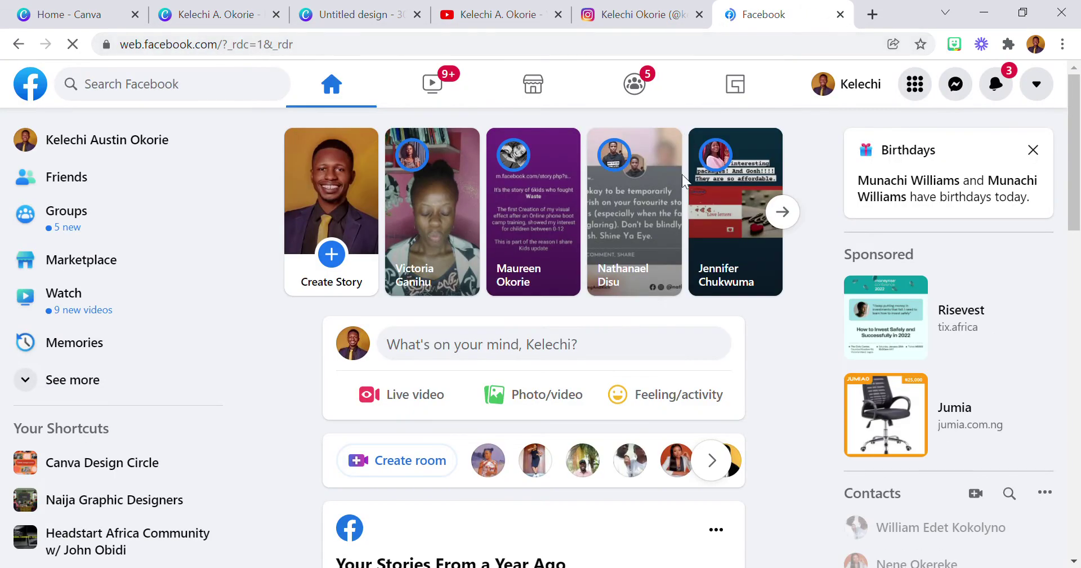
left_click(143, 147)
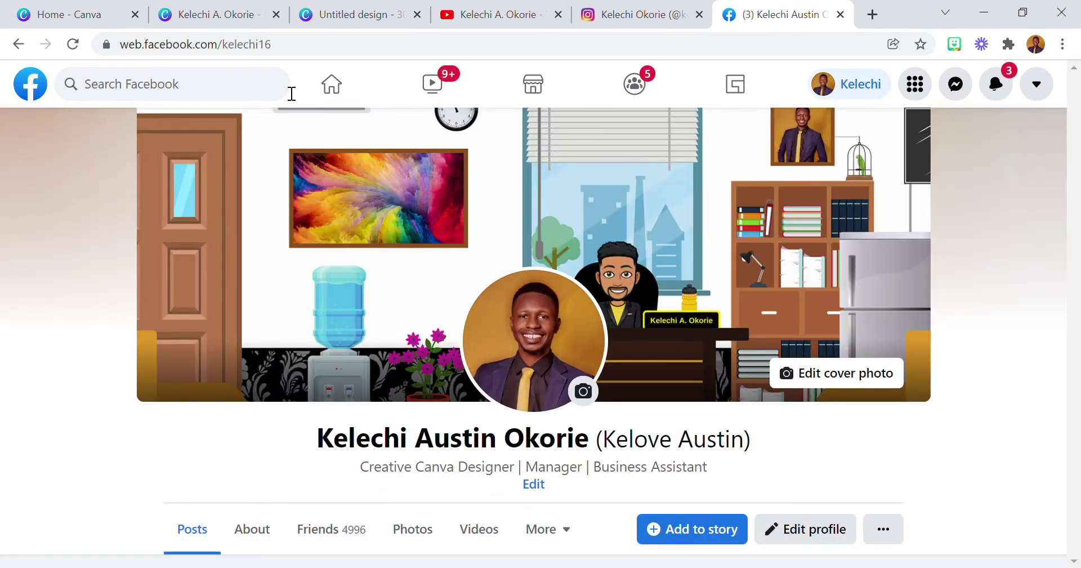
left_click(262, 49)
key("ctrl+c")
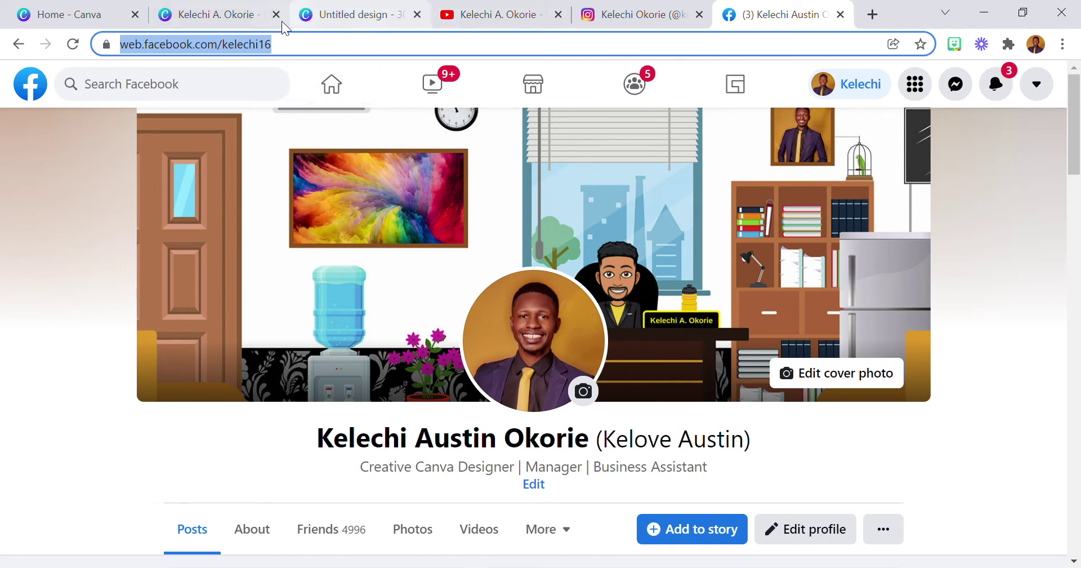
left_click(235, 17)
Attach the copied Facebook profile URL as a link on the name text, underlining it.
right_click(701, 353)
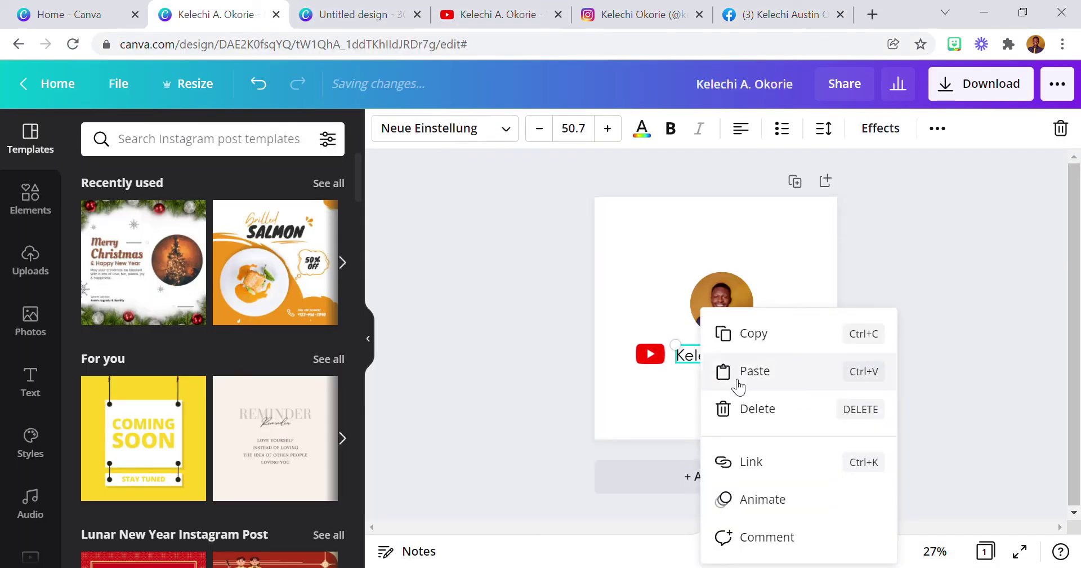
left_click(777, 462)
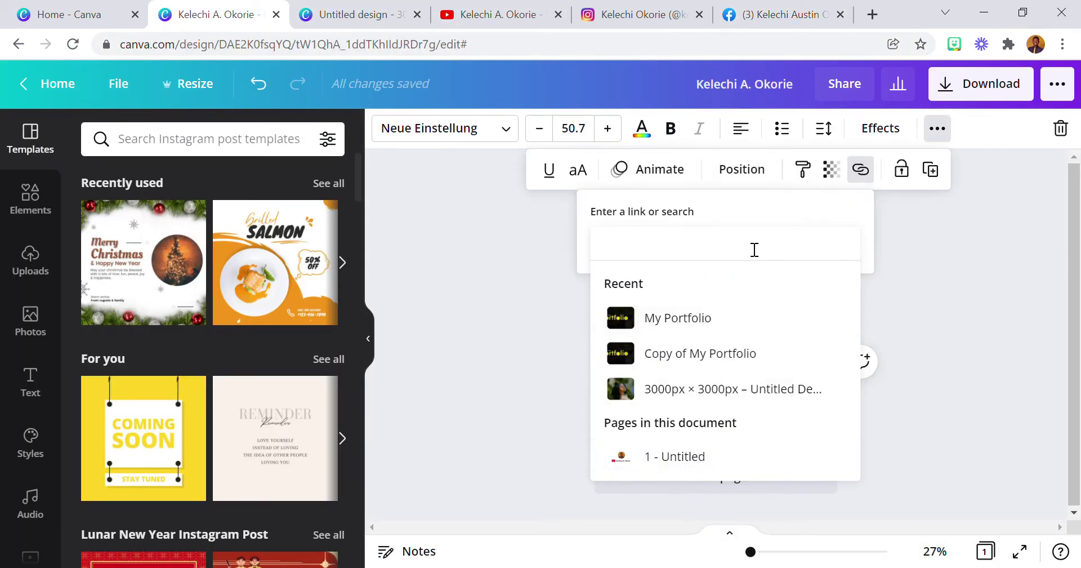
key("ctrl+v")
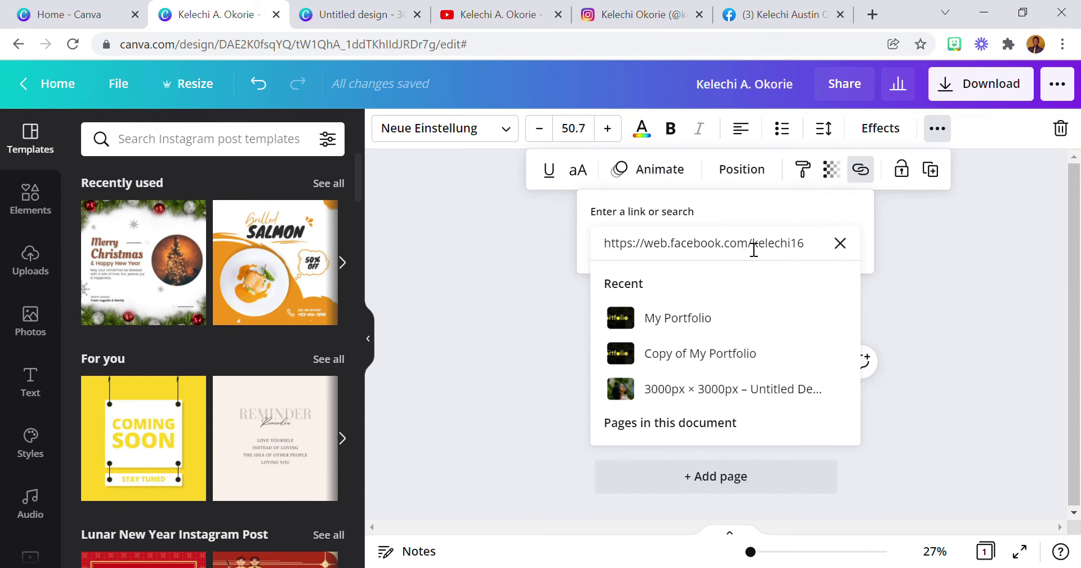
key("Return")
left_click(731, 251)
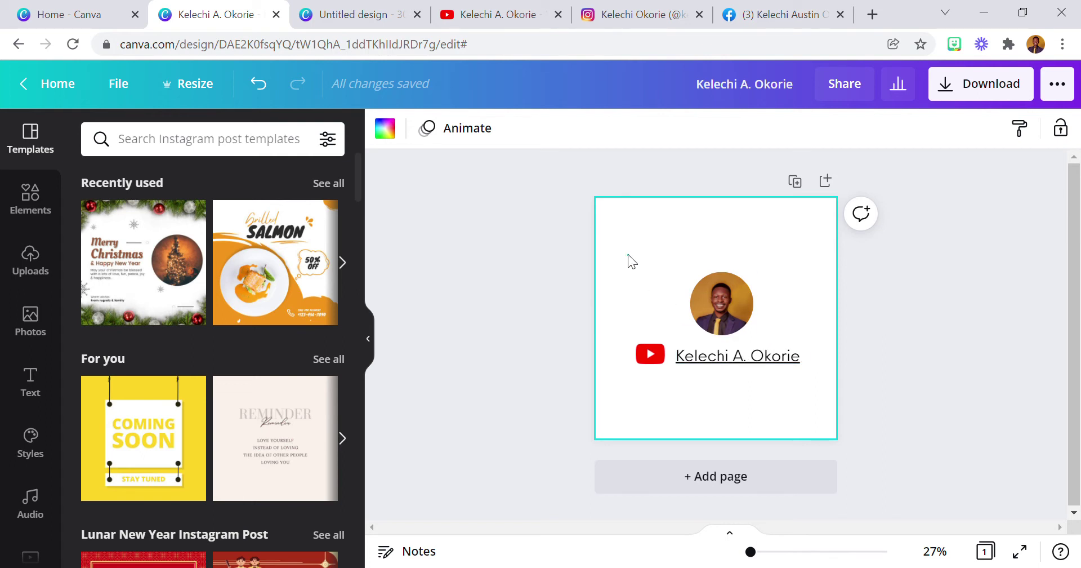
left_click(647, 358)
Test the YouTube icon's link opens the channel page, then return to the Canva design.
right_click(647, 357)
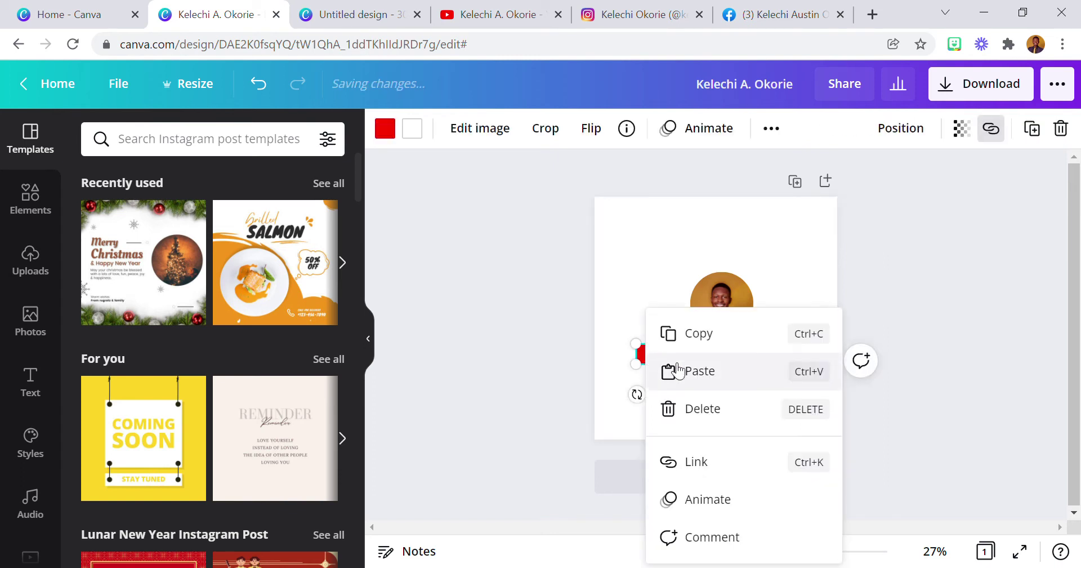
left_click(708, 458)
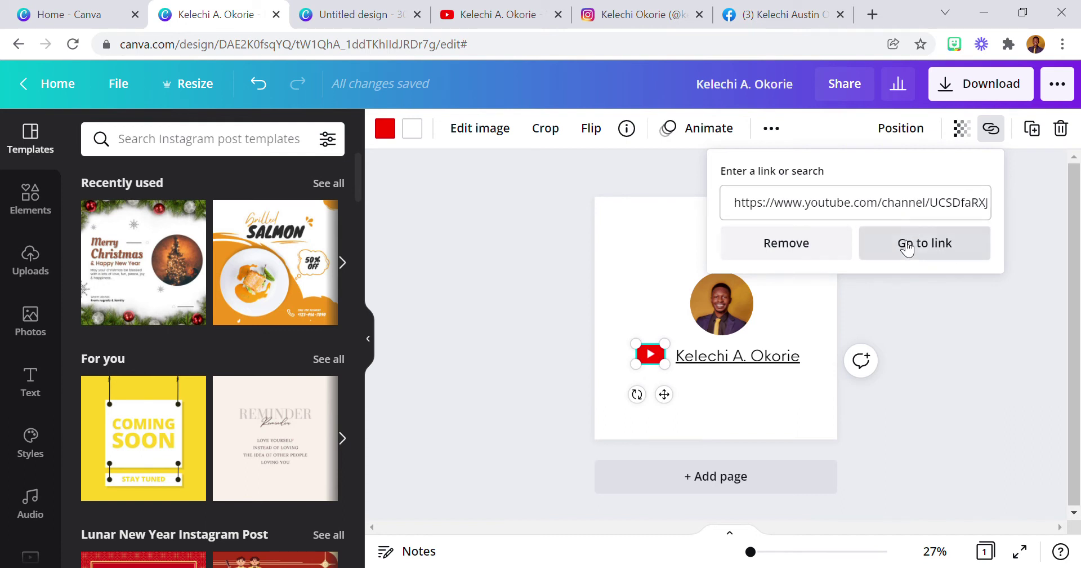
left_click(907, 248)
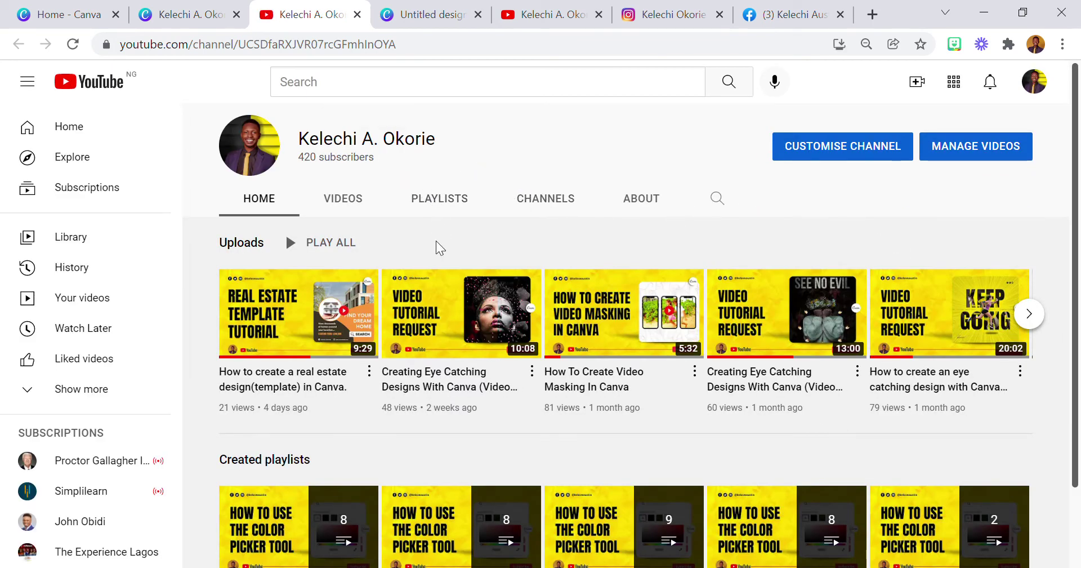
left_click(204, 17)
left_click(643, 238)
left_click(643, 237)
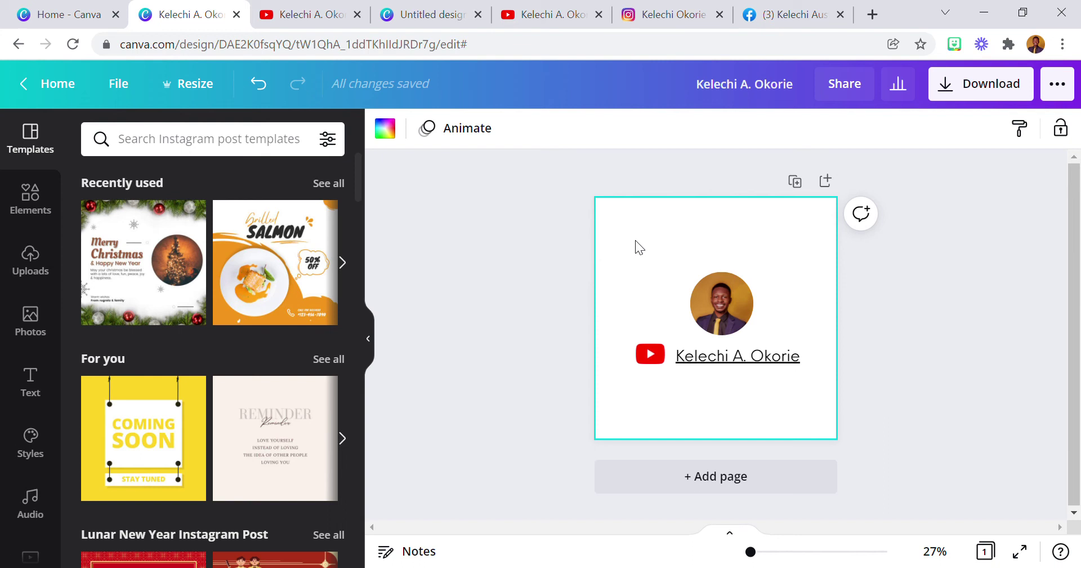
Change the Share link permission from edit to view and copy the link.
left_click(845, 87)
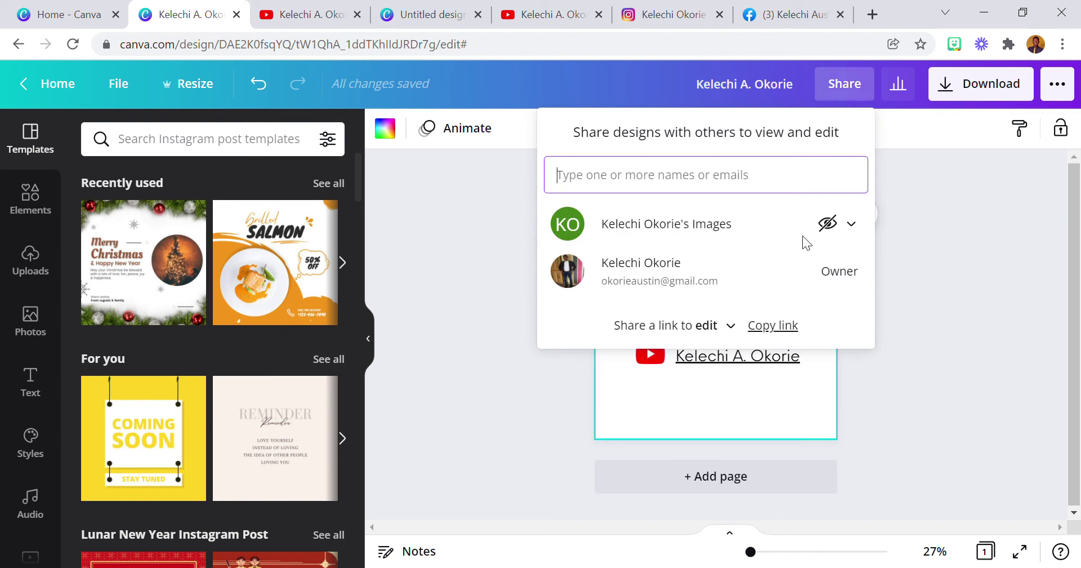
left_click(731, 326)
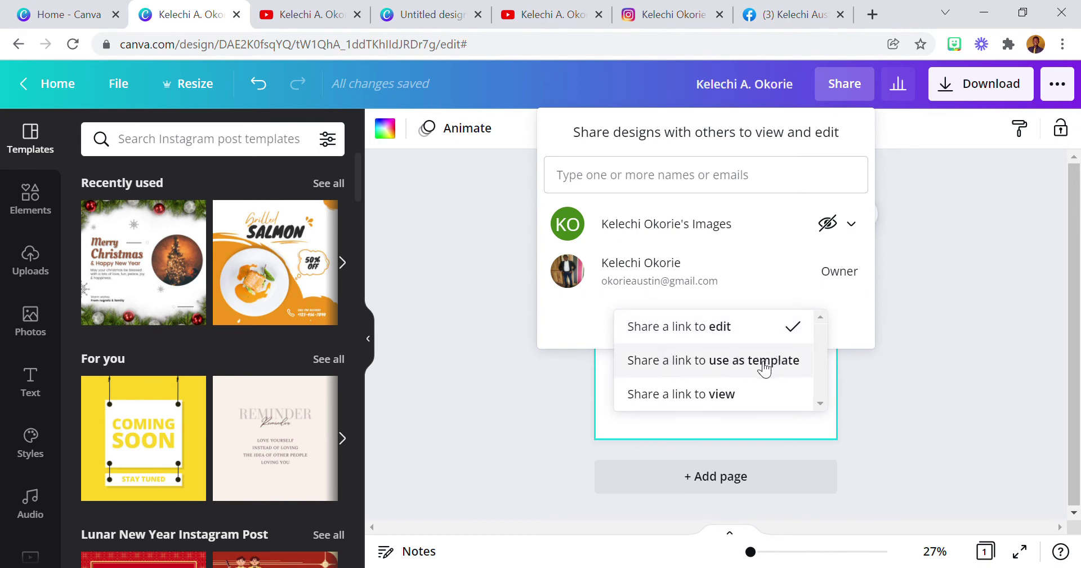
left_click(711, 395)
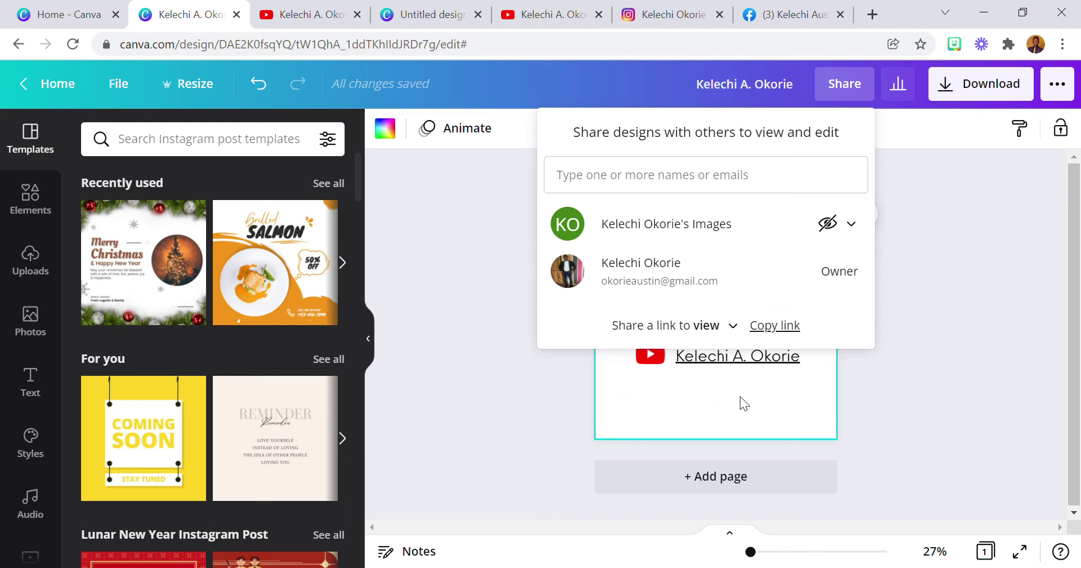
left_click(775, 326)
left_click(752, 403)
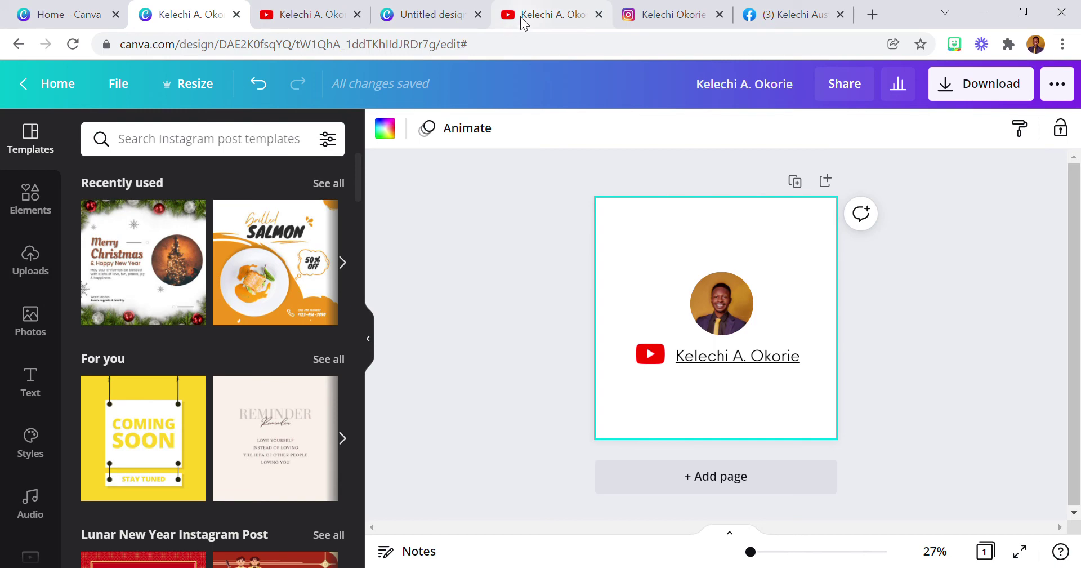
Go to the Facebook home feed and open, then close, the most recent Messenger chat.
left_click(793, 20)
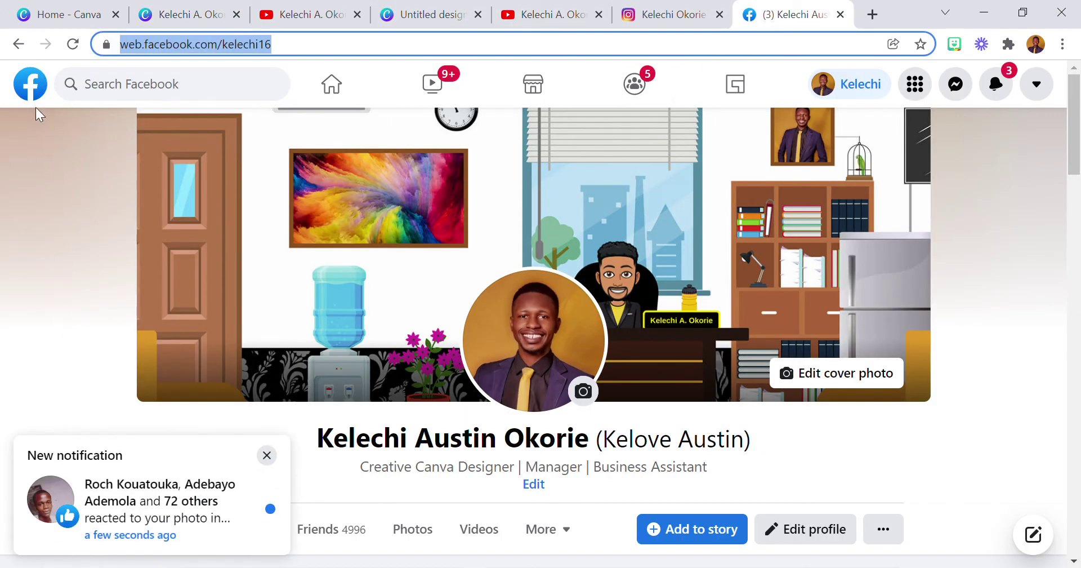
left_click(33, 90)
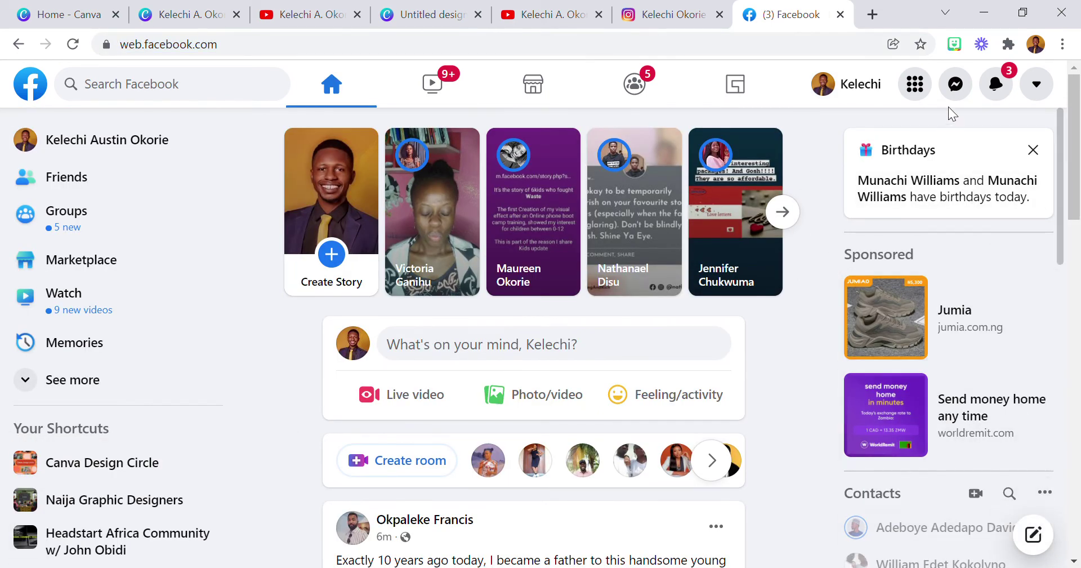
left_click(957, 93)
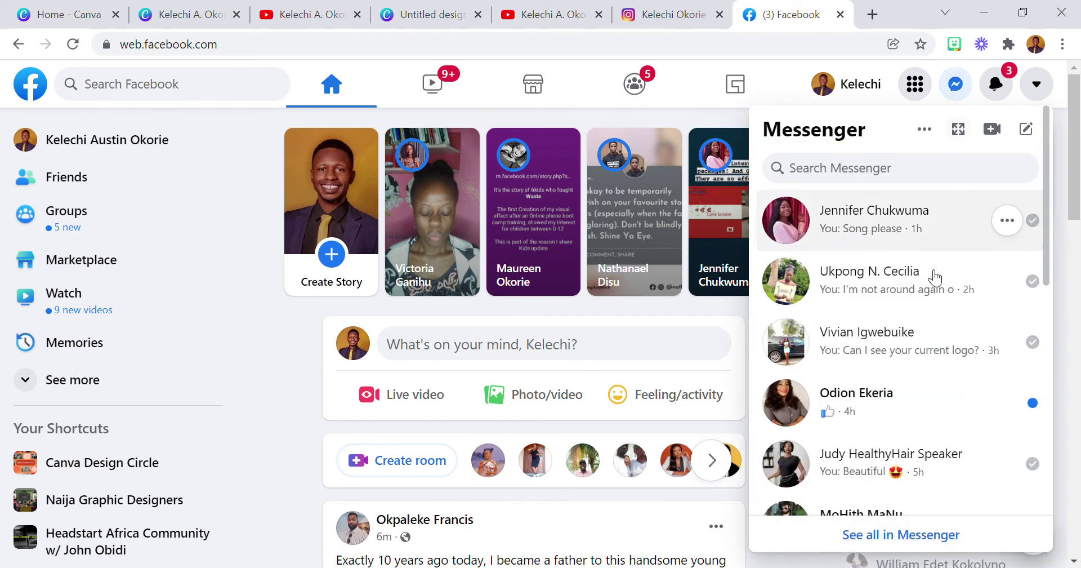
left_click(896, 242)
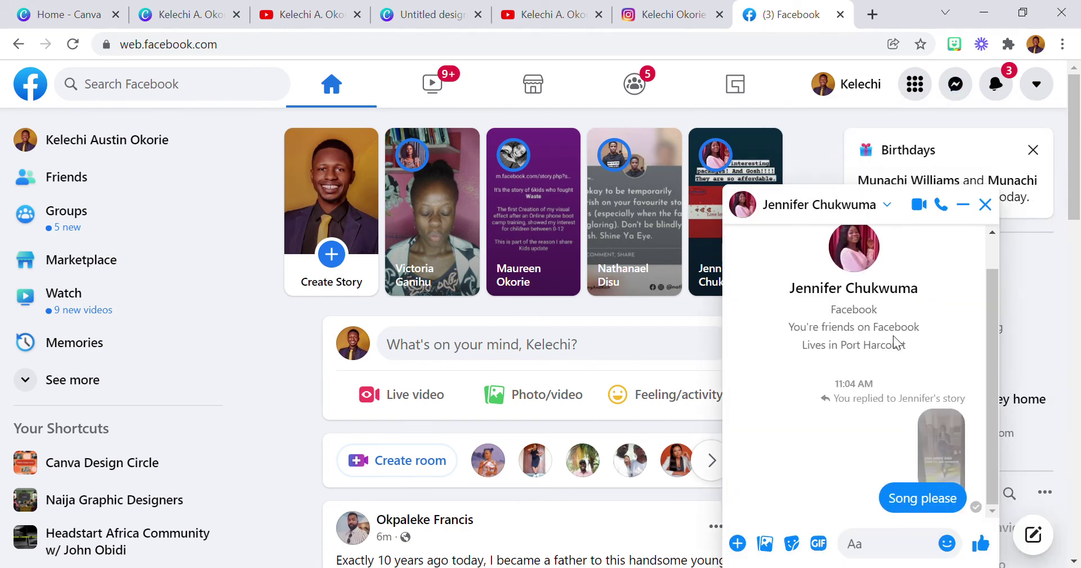
left_click(985, 204)
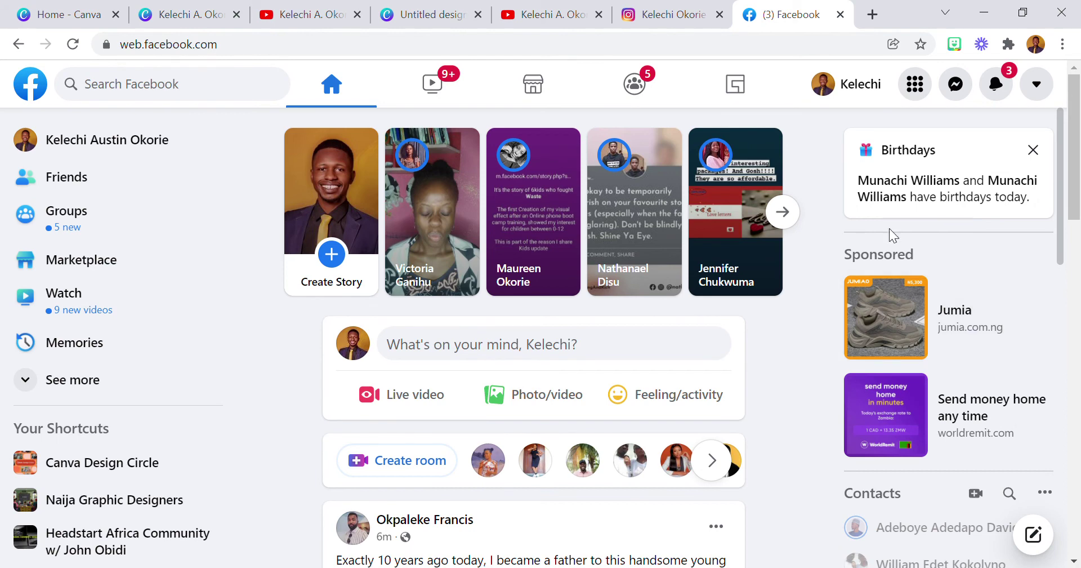
Search Messenger for the contact and send them the pasted Canva view-only link.
left_click(964, 100)
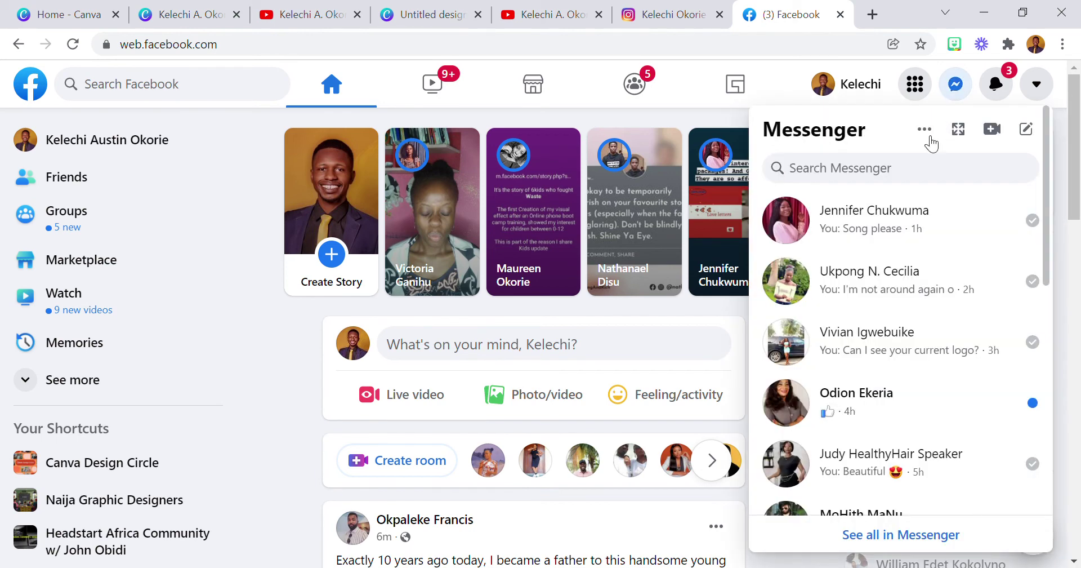
left_click(877, 169)
type("ke")
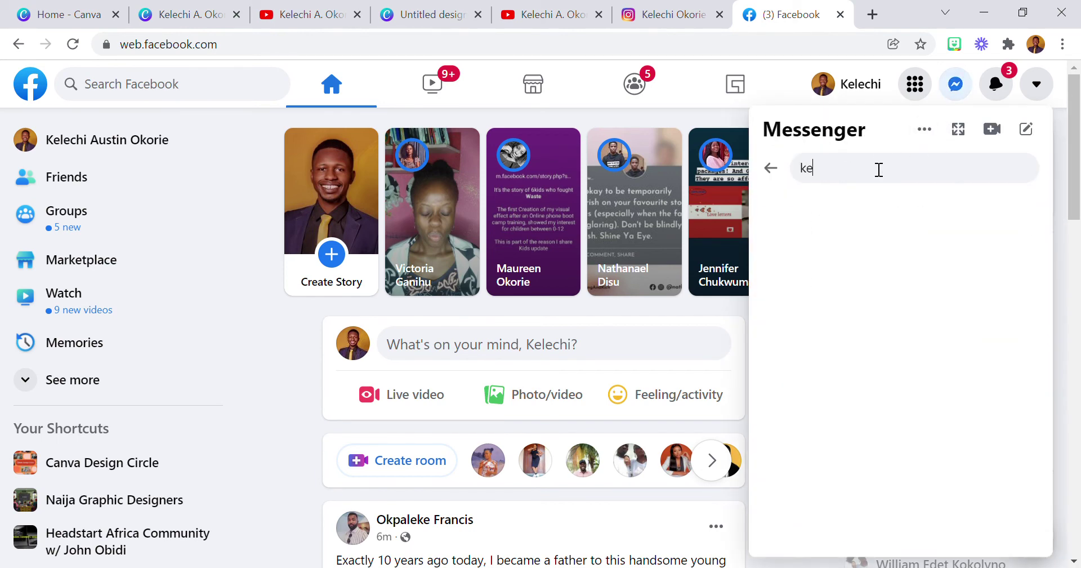
type("l")
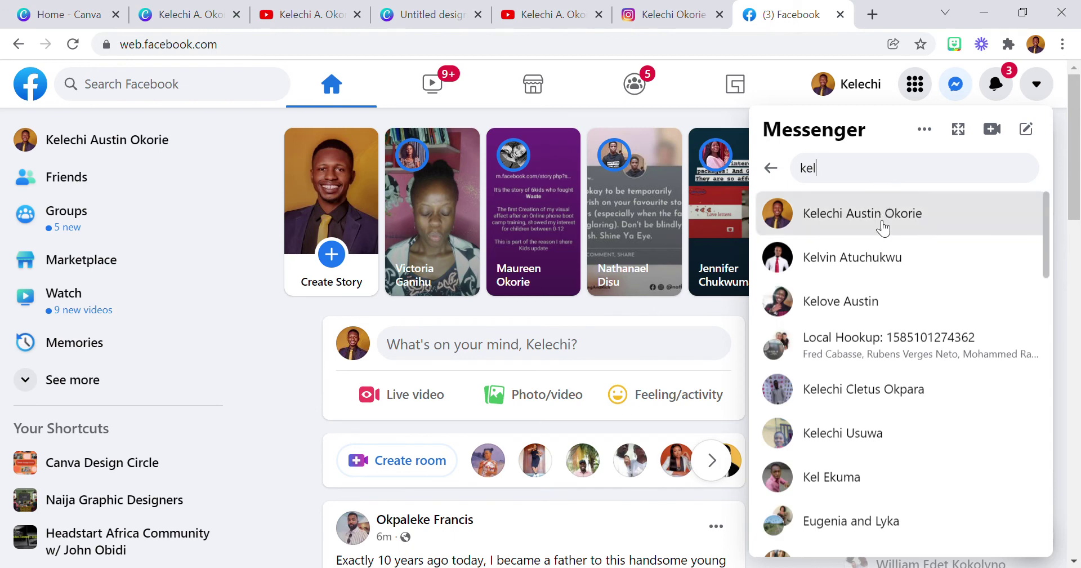
left_click(872, 299)
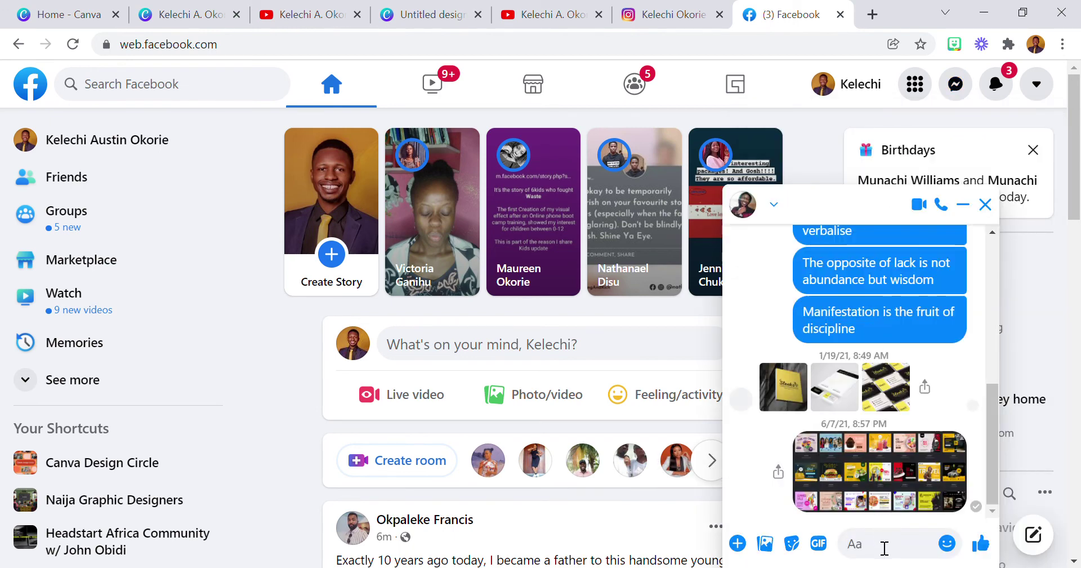
key("ctrl+v")
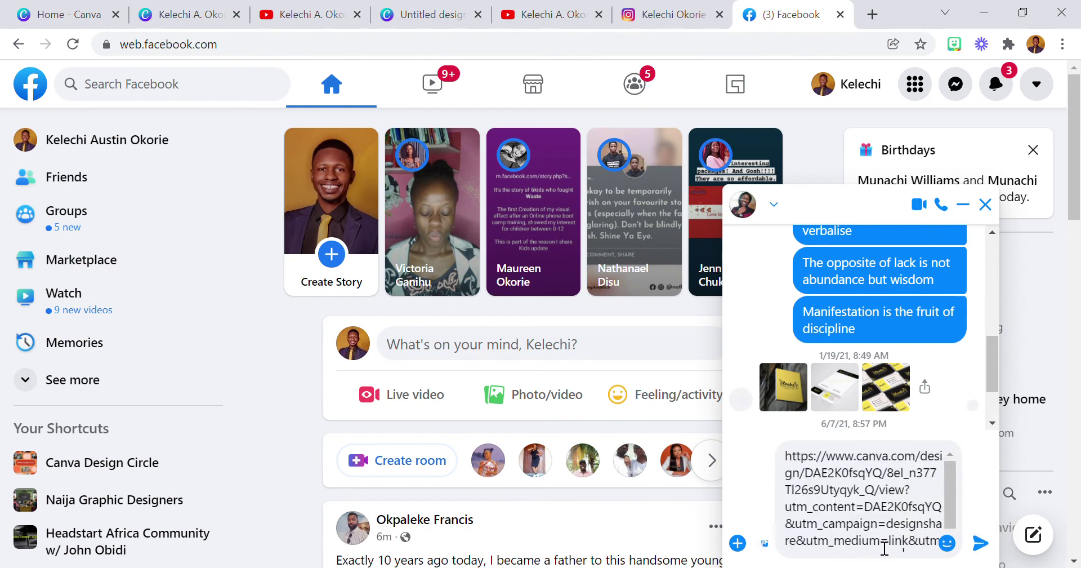
key("Return")
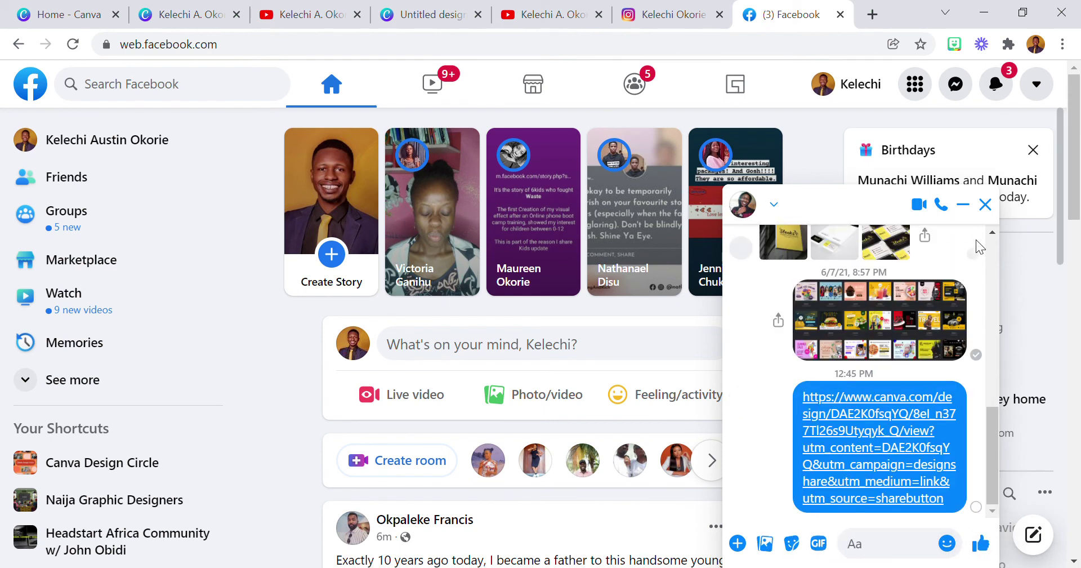
left_click(963, 204)
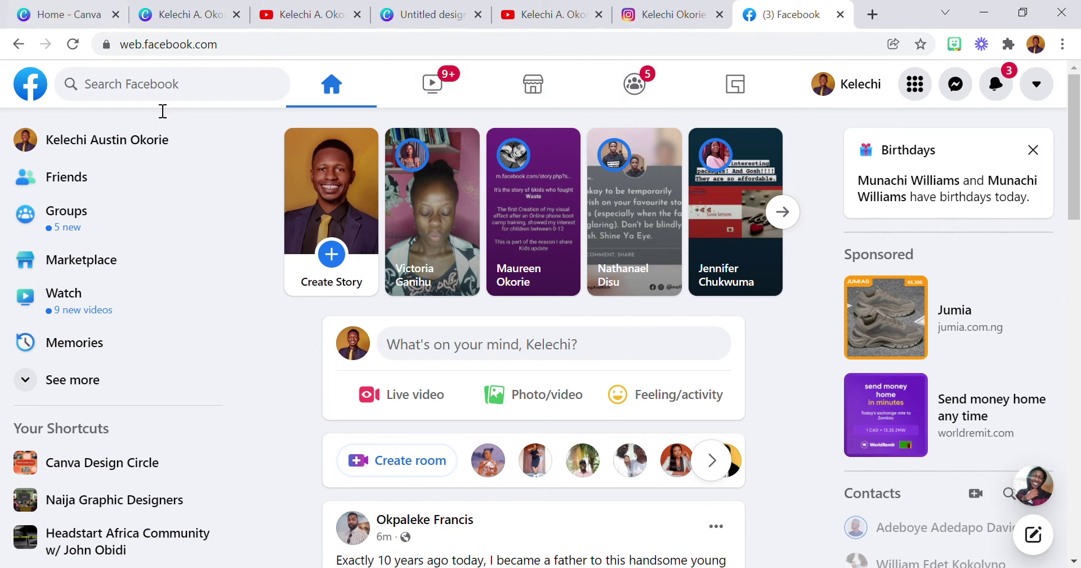
left_click(425, 14)
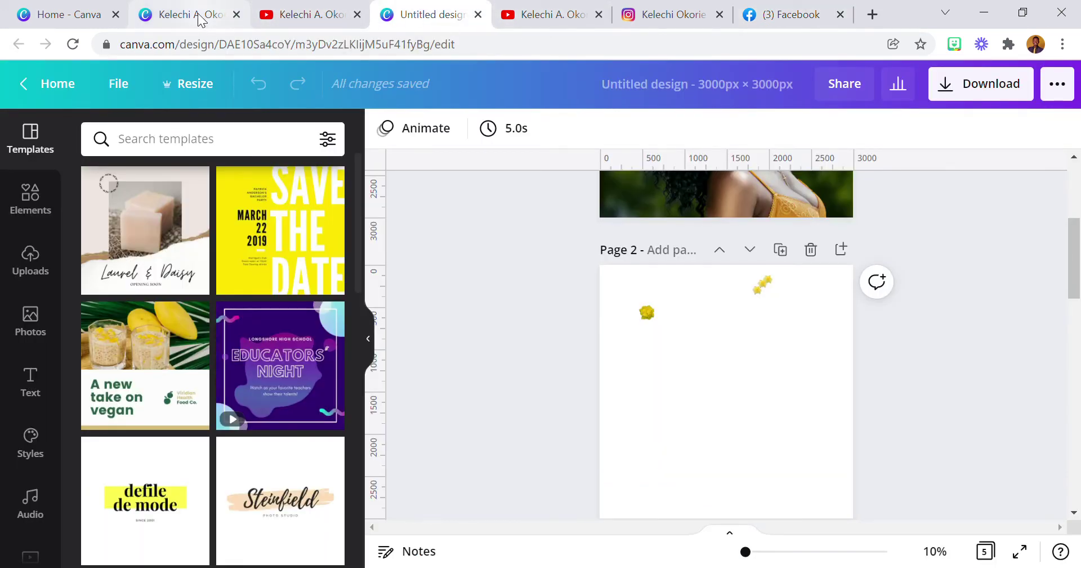
Reopen the Facebook chat and open the sent Canva link in a new tab.
left_click(197, 16)
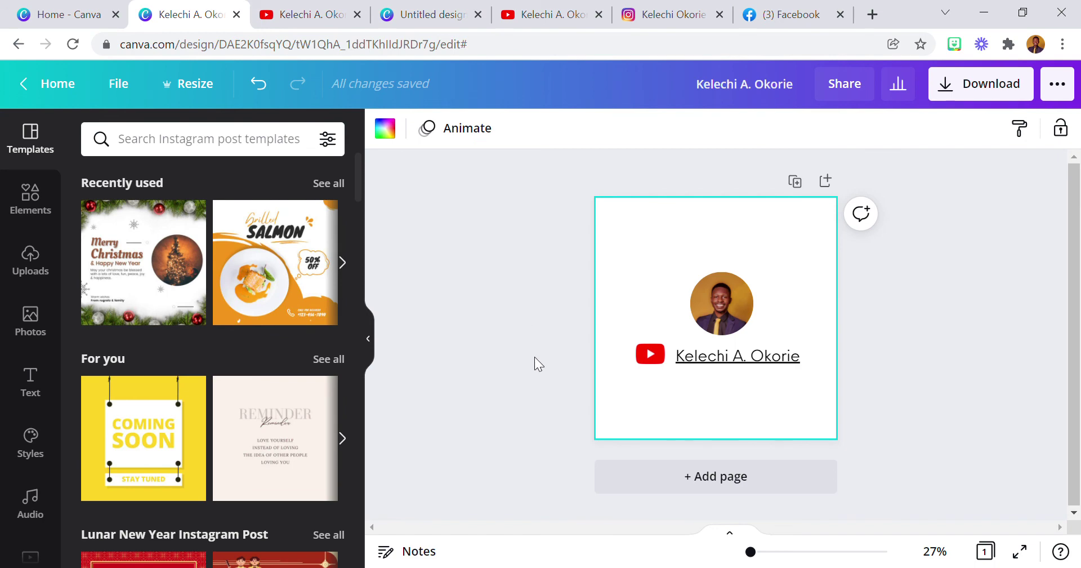
left_click(806, 23)
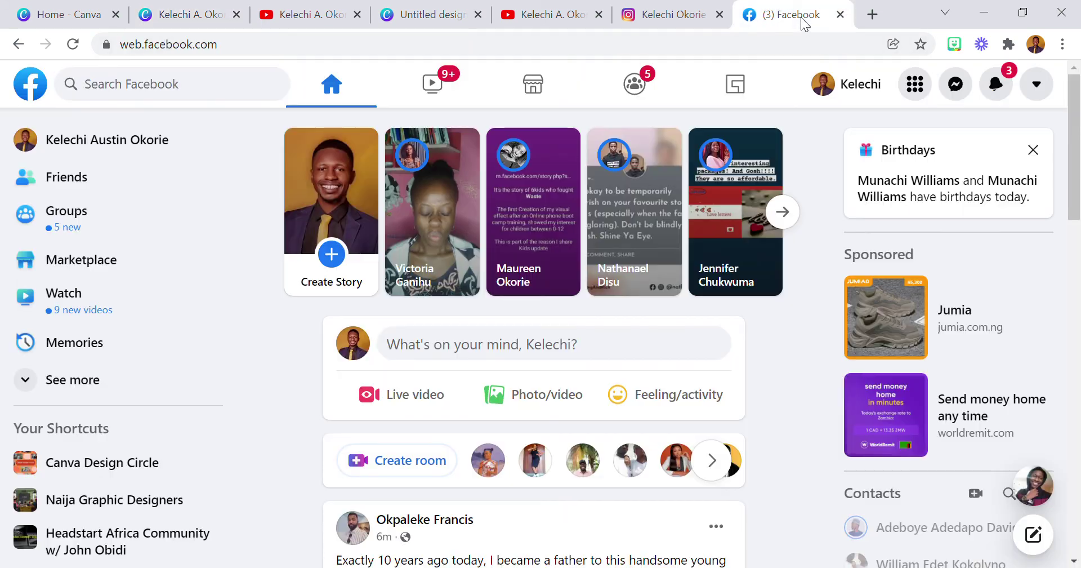
left_click(1048, 491)
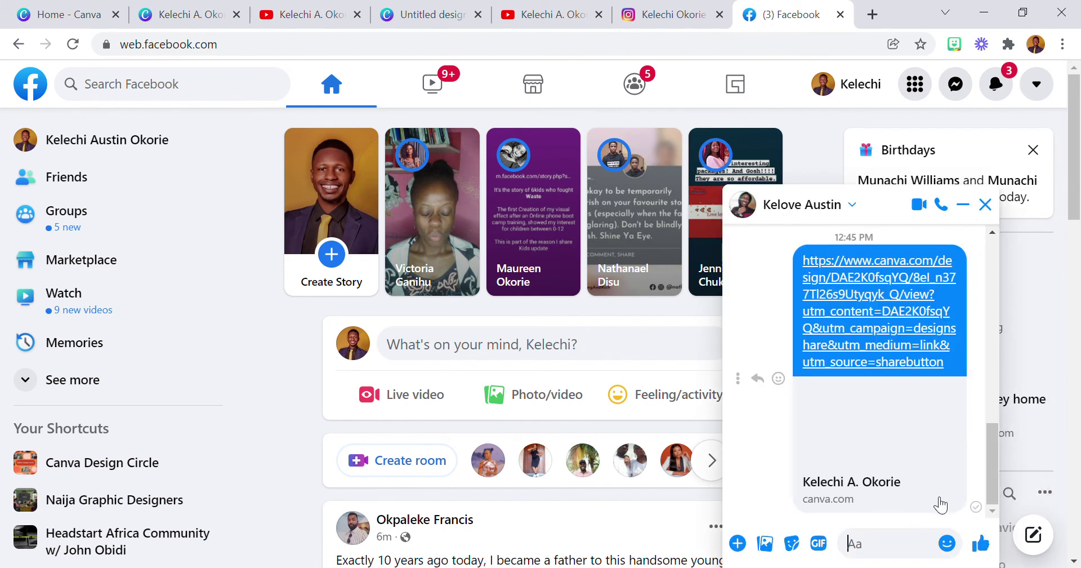
left_click(879, 320)
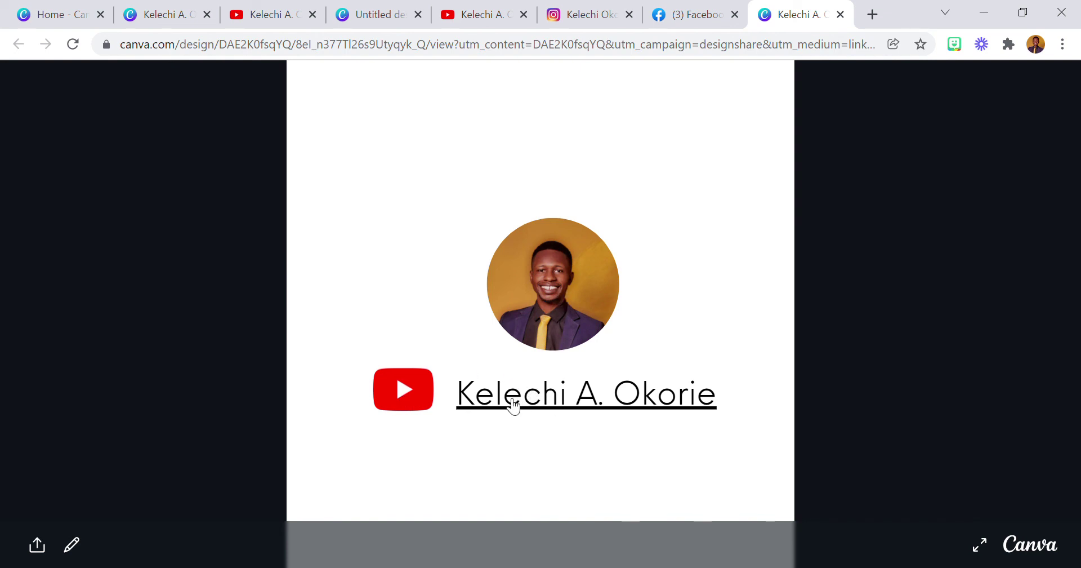
Confirm the shared design's YouTube icon opens YouTube and the name opens Facebook.
left_click(401, 394)
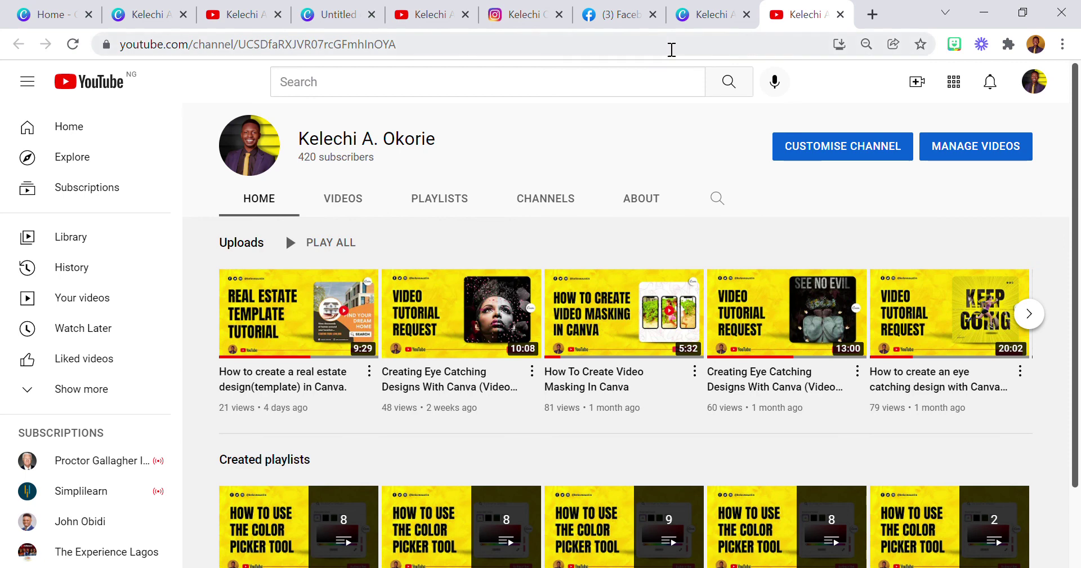
left_click(709, 16)
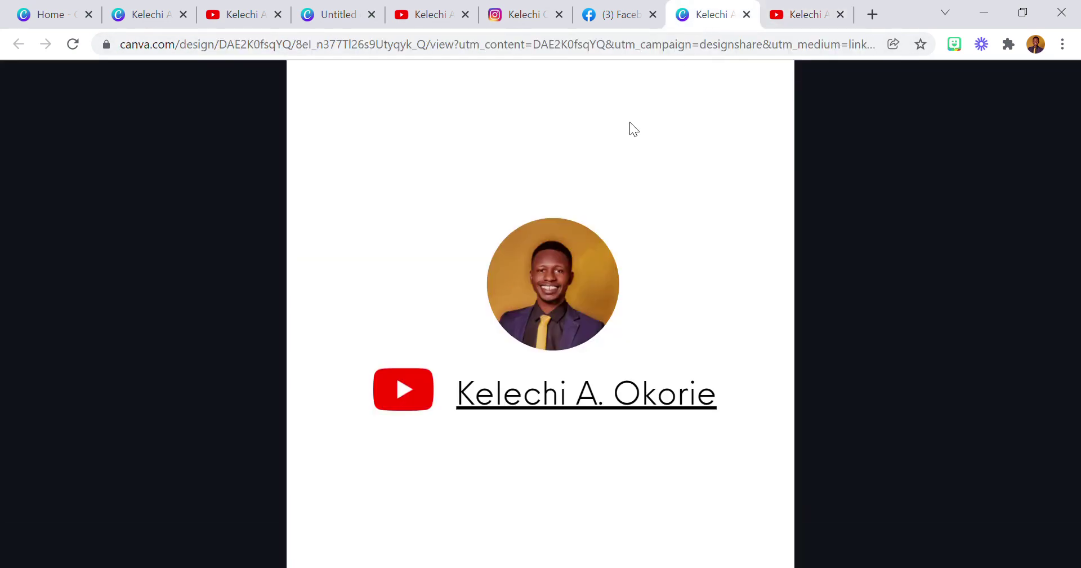
left_click(557, 396)
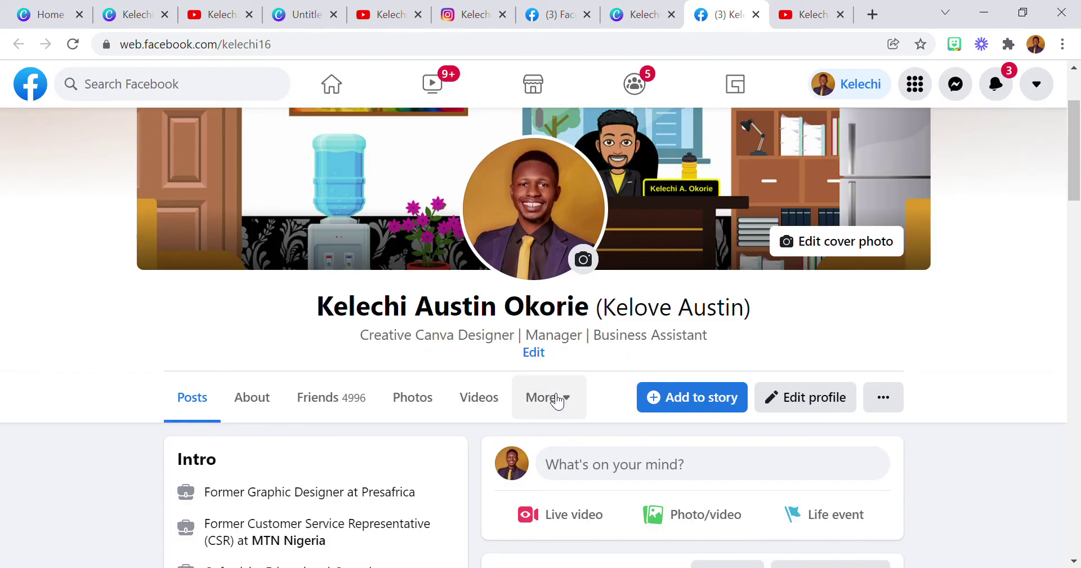
left_click(648, 14)
Confirm the profile photo opens the Instagram profile, then return to the Canva editor.
left_click(563, 285)
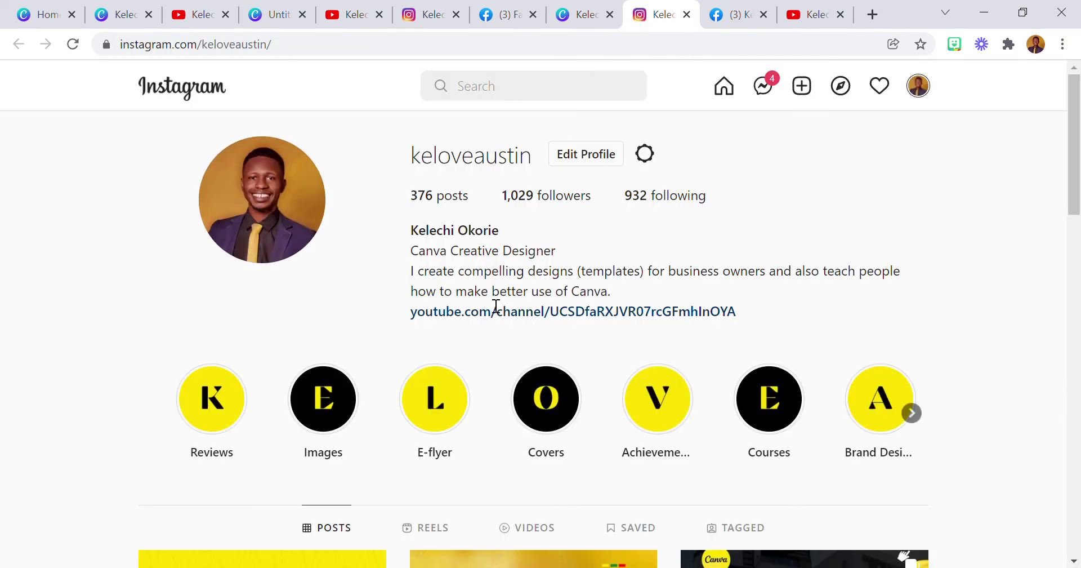
scroll(482, 333, "down", 10)
scroll(495, 338, "up", 10)
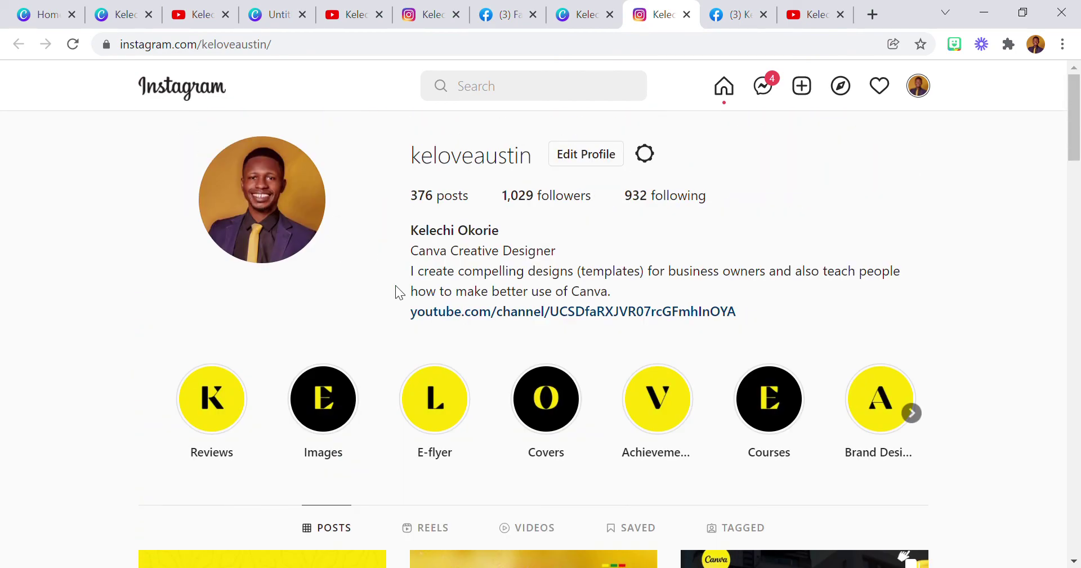
scroll(395, 286, "down", 8)
scroll(400, 287, "up", 8)
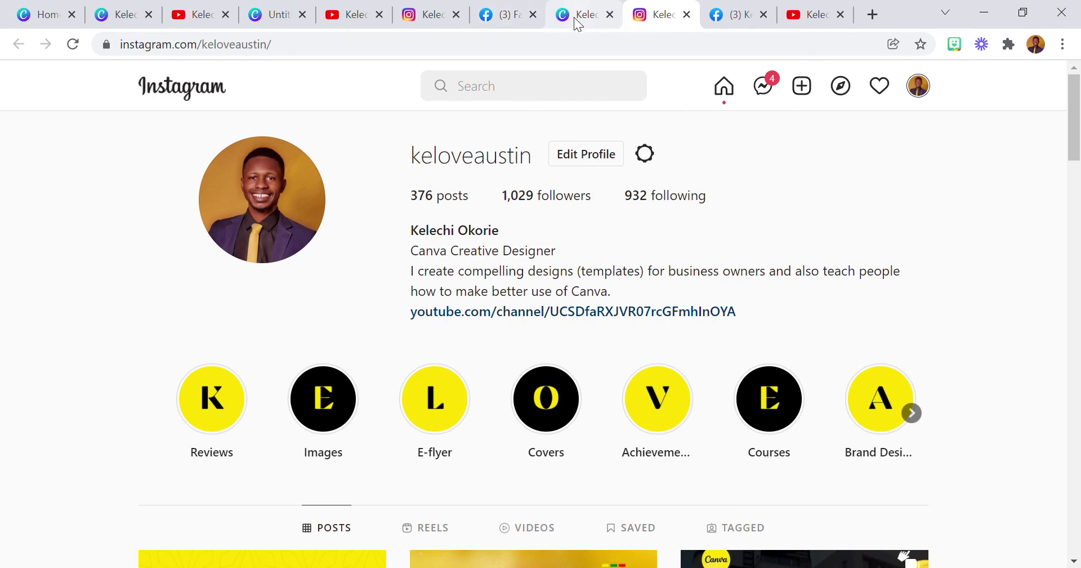
left_click(125, 17)
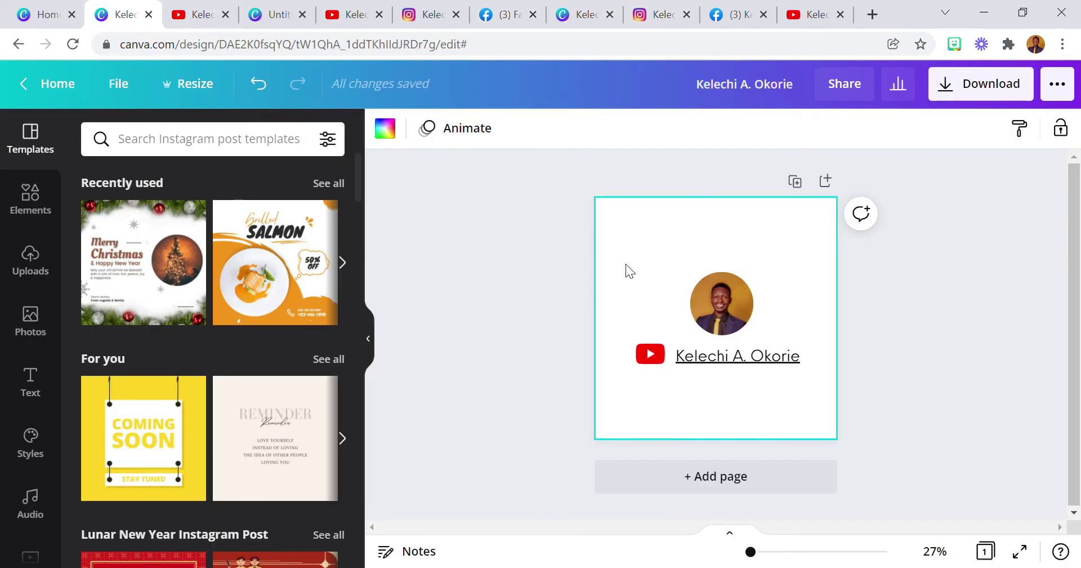